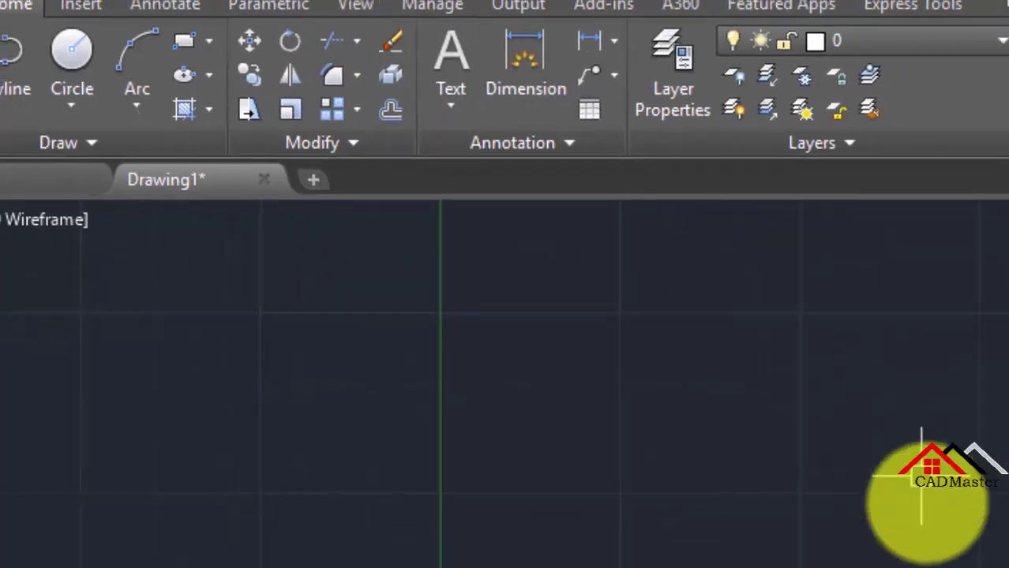
- Start the LINE command with the L alias in the empty Drawing1
type("l")
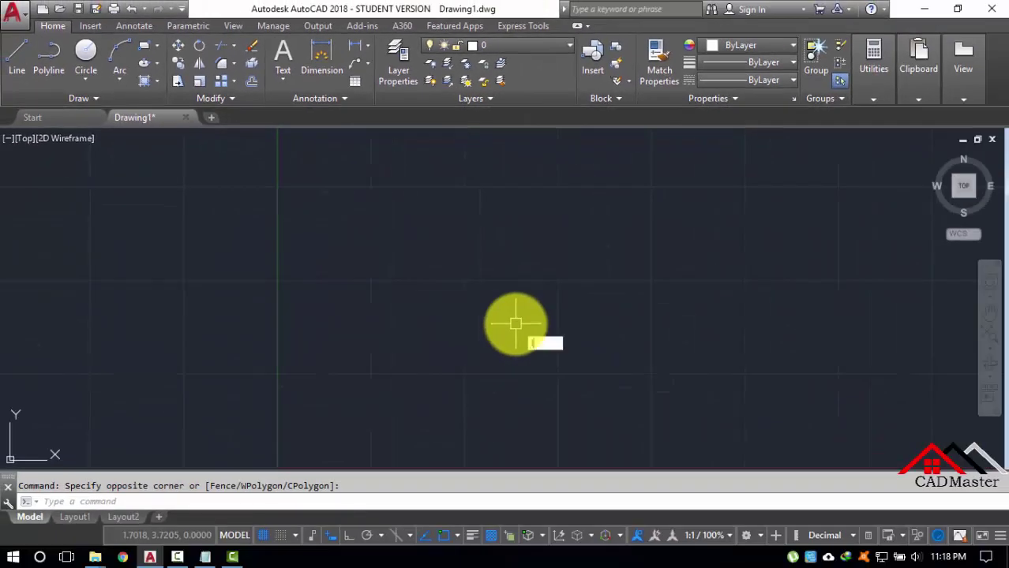
key("Return")
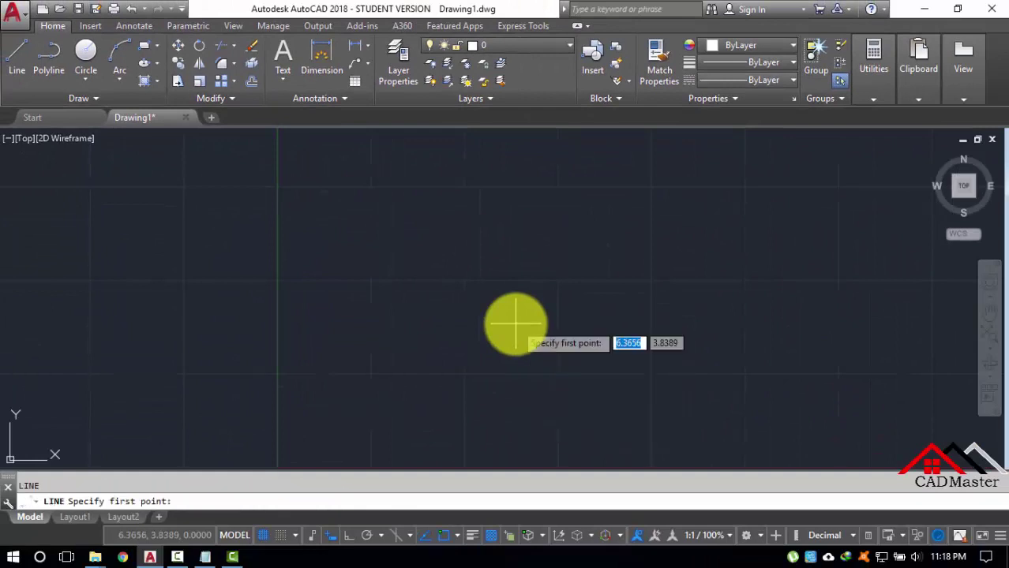
- With Ortho on, draw a horizontal line and a separate vertical line to its lower right
left_click(358, 221)
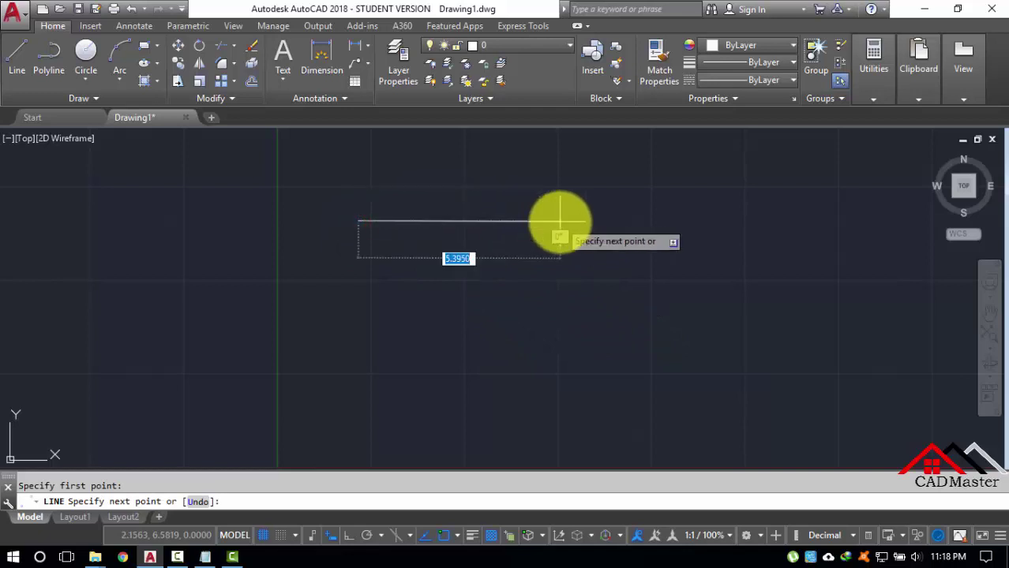
key("F8")
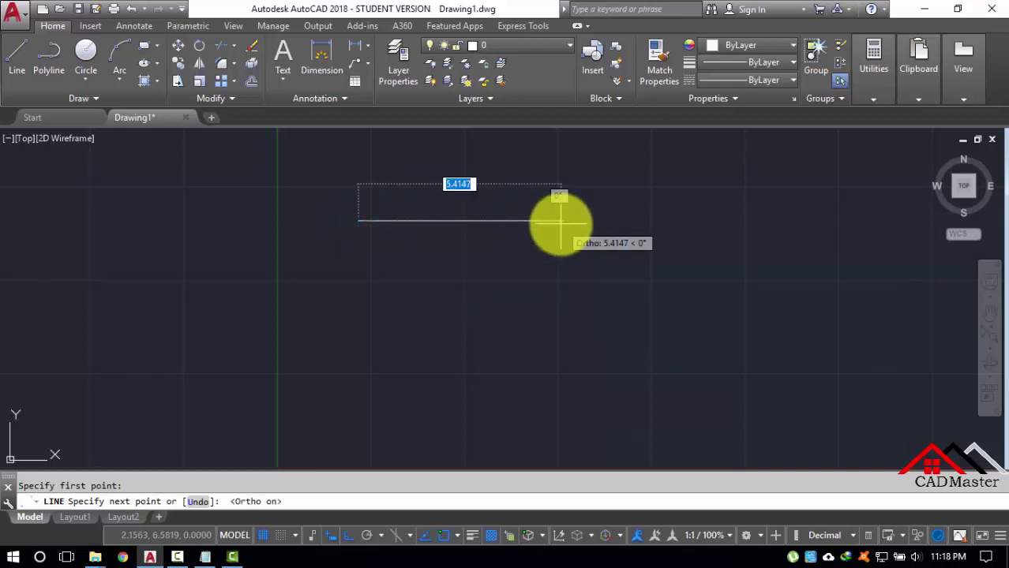
left_click(560, 221)
key("Return")
key("Return")
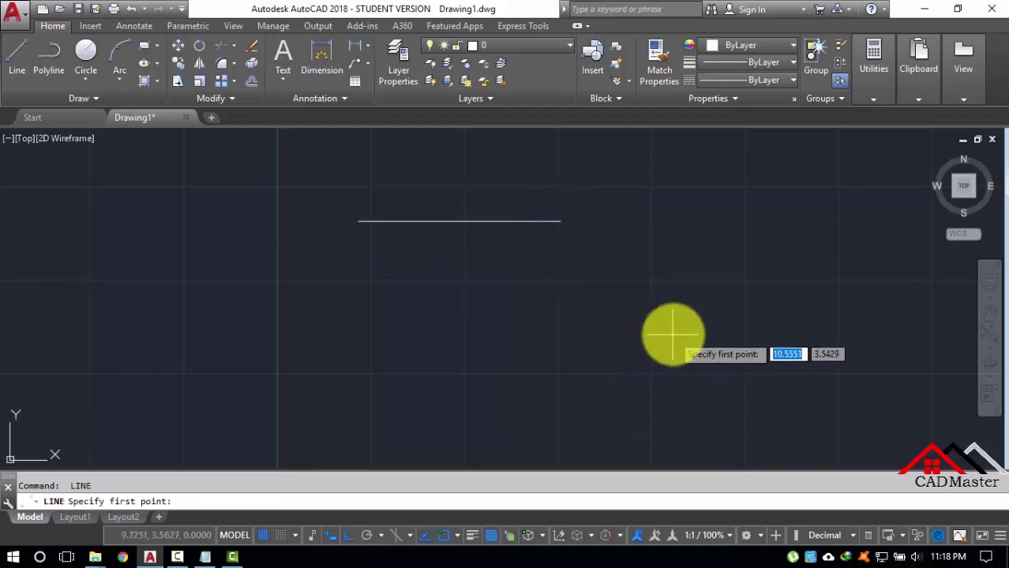
left_click(674, 331)
left_click(674, 436)
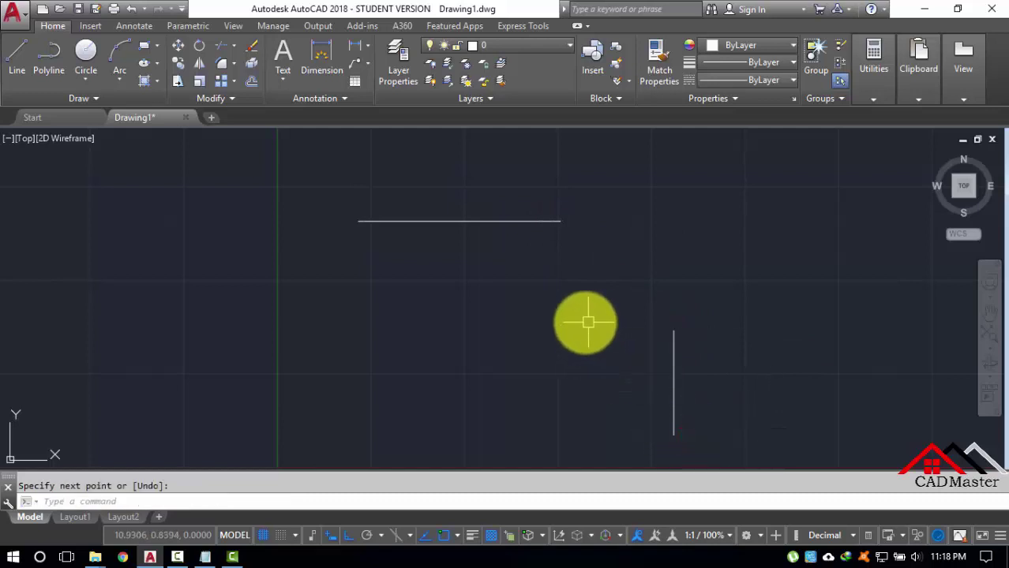
mouse_move(583, 325)
middle_mouse_down()
mouse_move(511, 319)
mouse_move(471, 329)
middle_mouse_up()
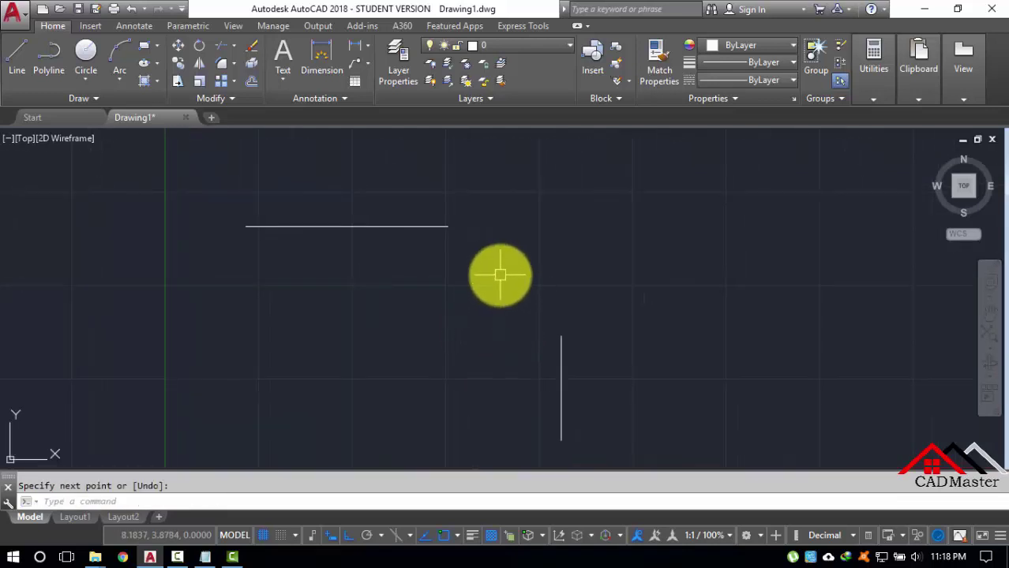
- Fillet the horizontal and vertical lines with radius 0 into a sharp corner
type("f")
key("Return")
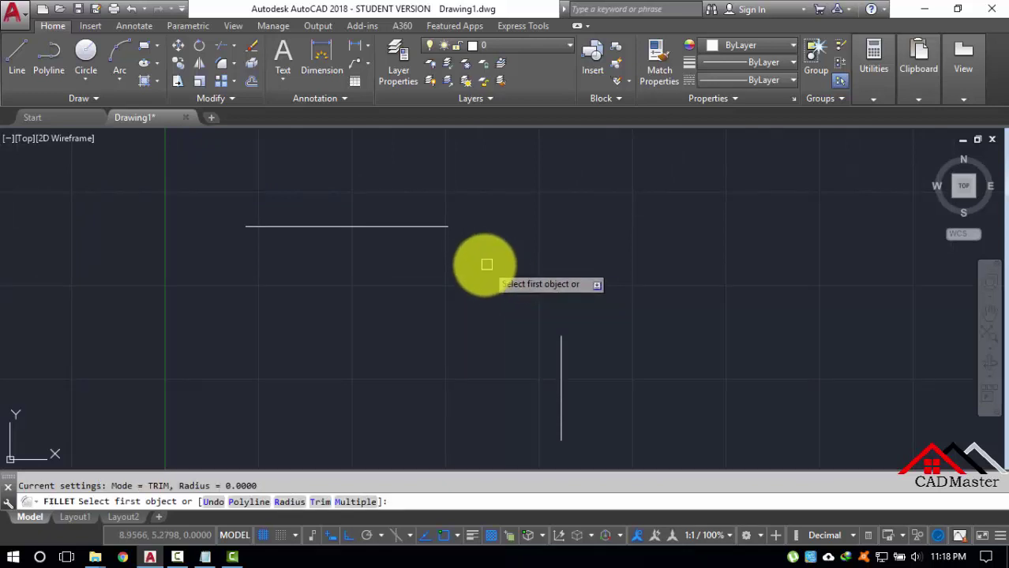
left_click(444, 229)
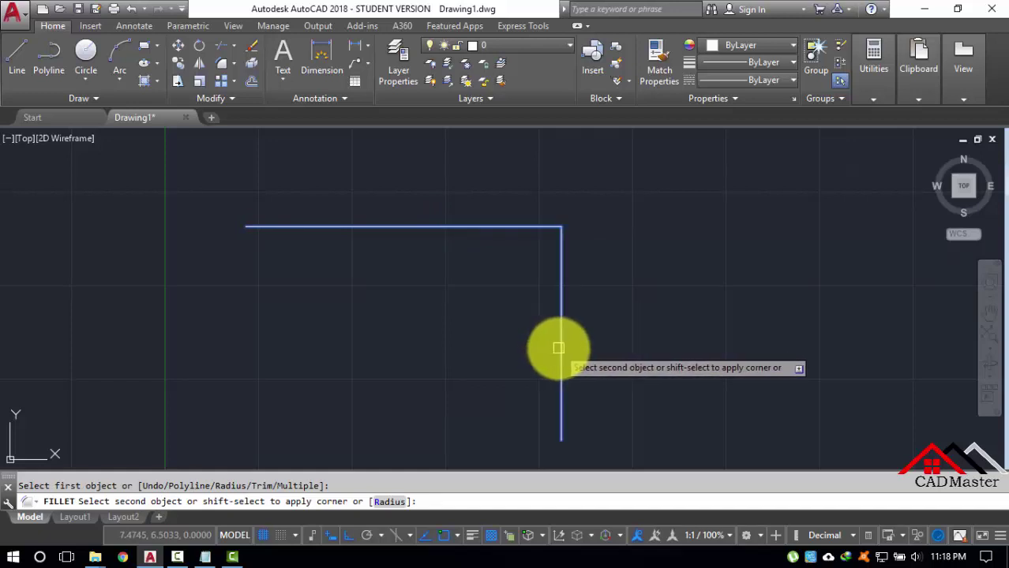
left_click(558, 348)
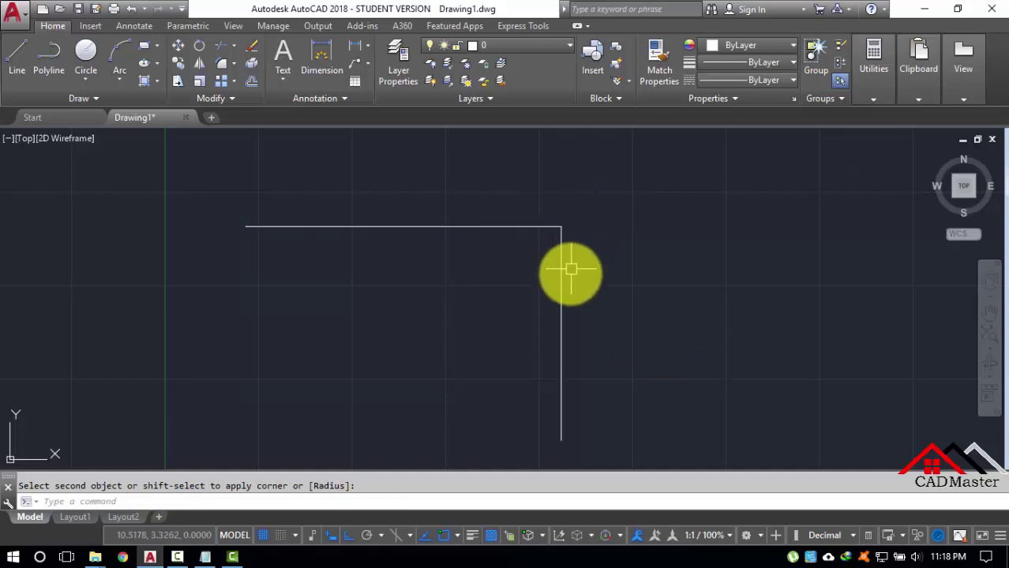
- Draw a new horizontal line and a separate vertical line to the right
middle_click_drag(671, 259, 440, 263)
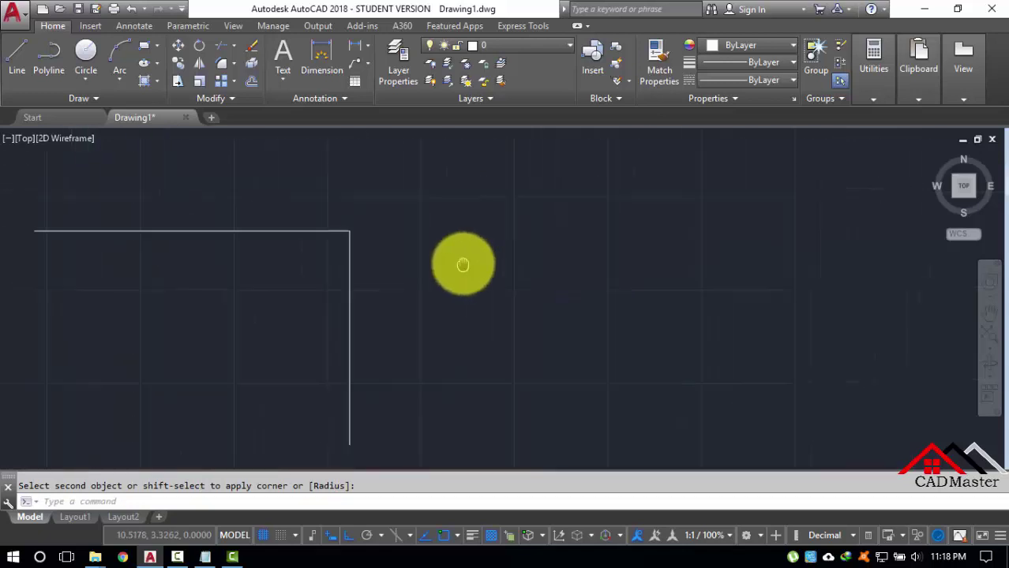
key("Escape")
type("l")
key("Return")
left_click(454, 231)
left_click(568, 232)
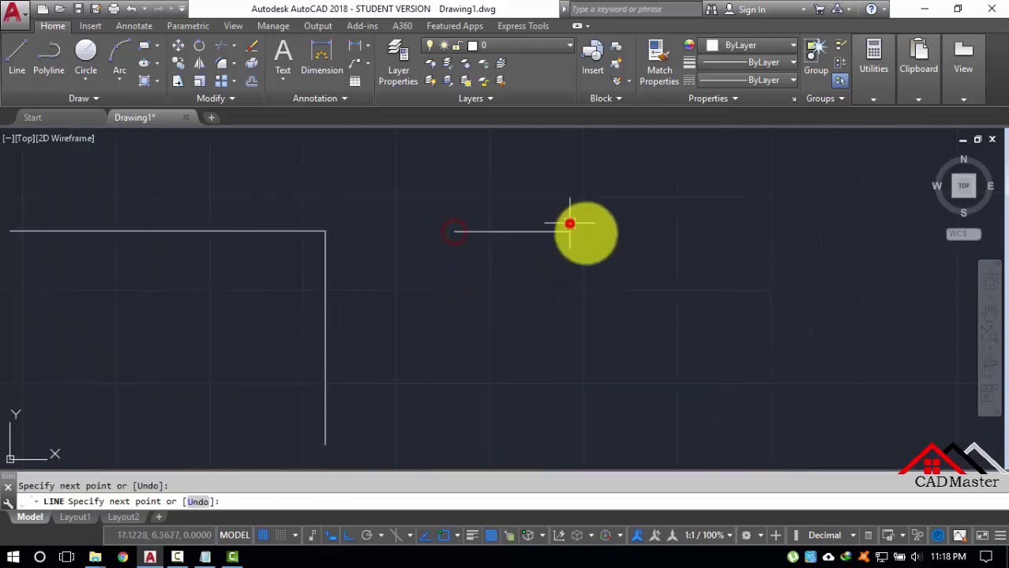
key("Return")
key("Return")
left_click(644, 270)
left_click(644, 354)
key("Return")
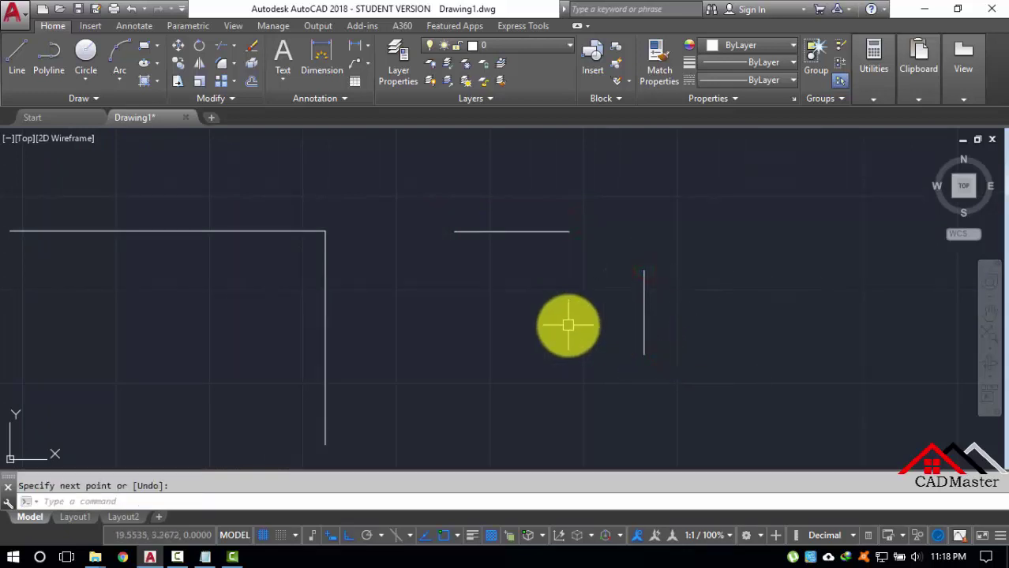
- Fillet the new horizontal and vertical lines into a sharp corner
type("f")
key("Return")
left_click(559, 232)
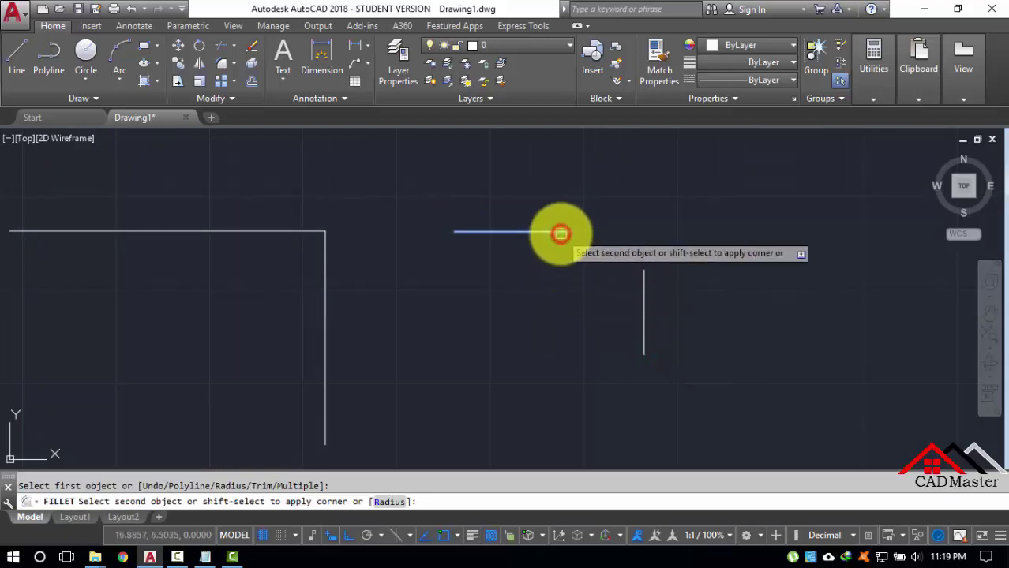
left_click(644, 283)
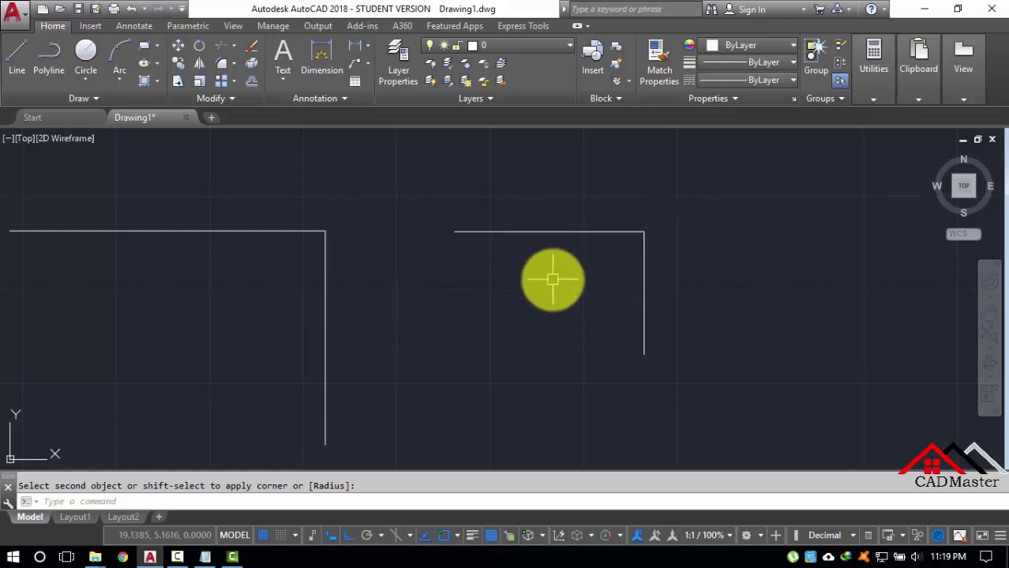
- Select both lines of the first corner with a selection window
mouse_move(355, 294)
middle_mouse_down()
mouse_move(558, 288)
mouse_move(580, 303)
middle_mouse_up()
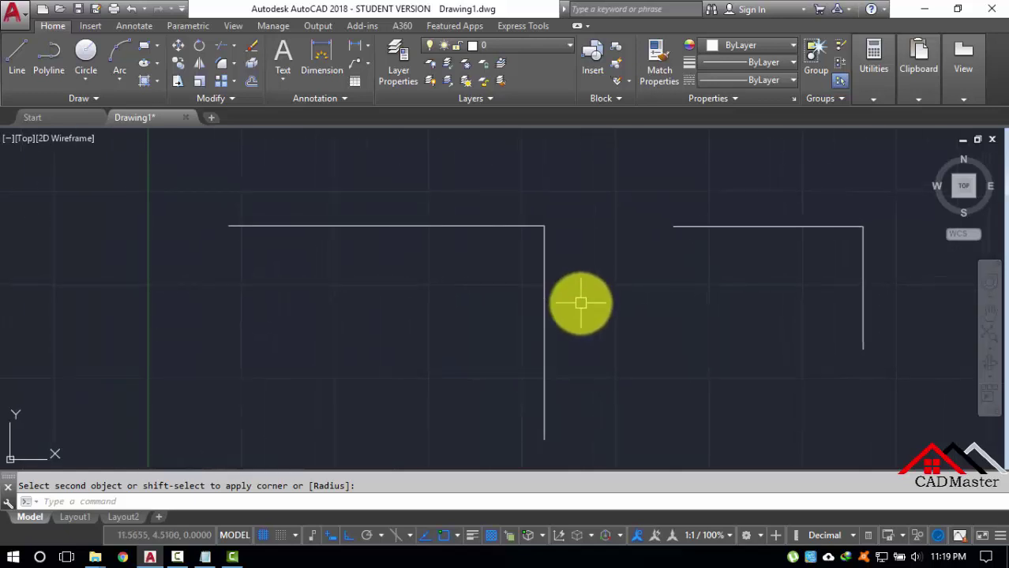
left_click(560, 207)
left_click(515, 261)
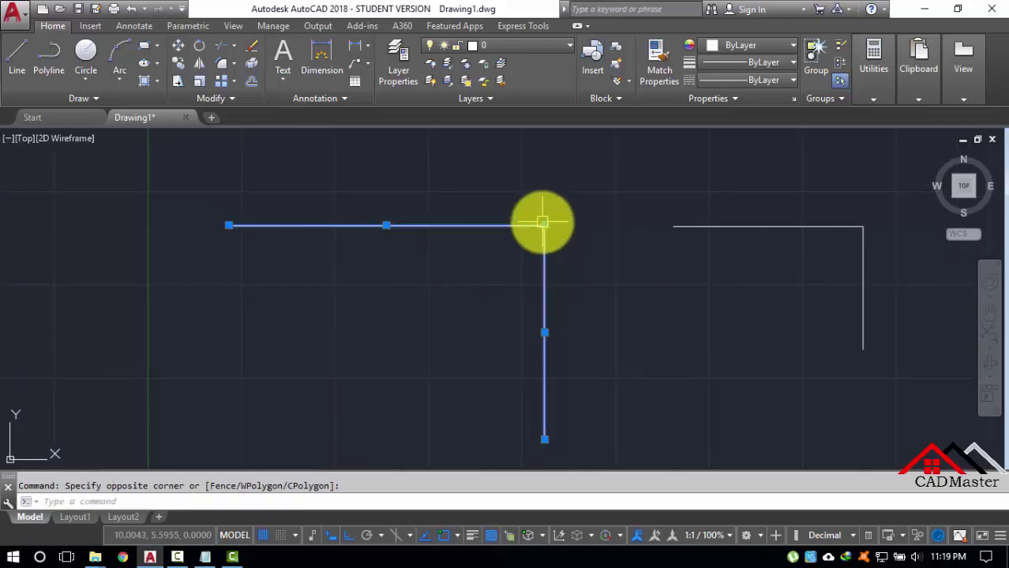
mouse_move(543, 226)
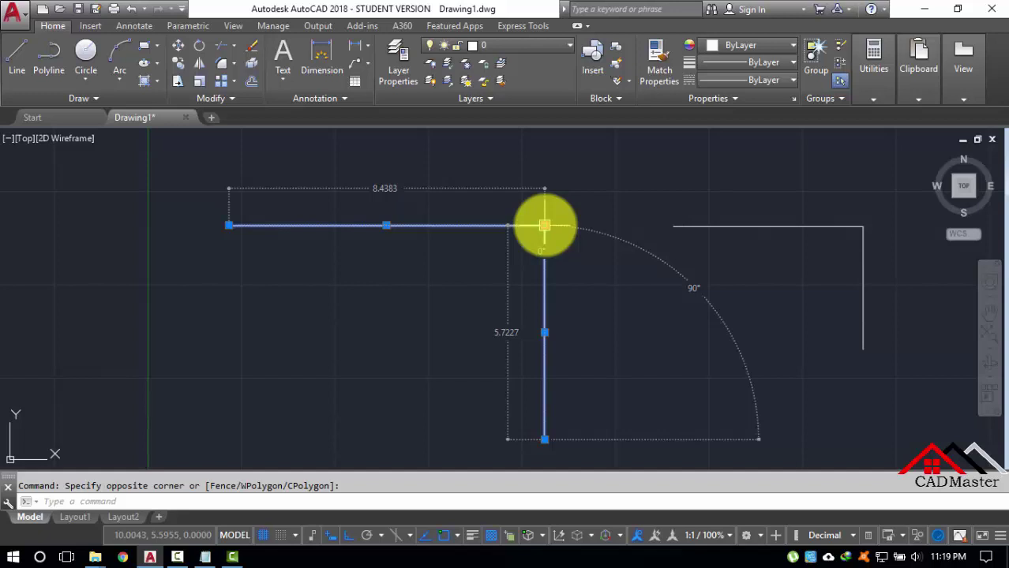
key("Escape")
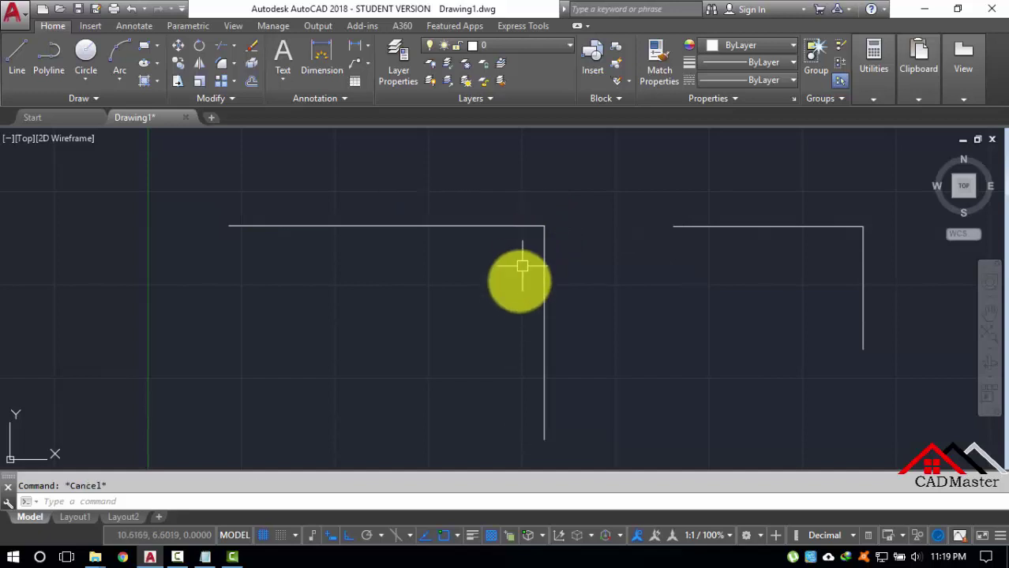
scroll(535, 205, "up", 3)
middle_click_drag(530, 181, 470, 282)
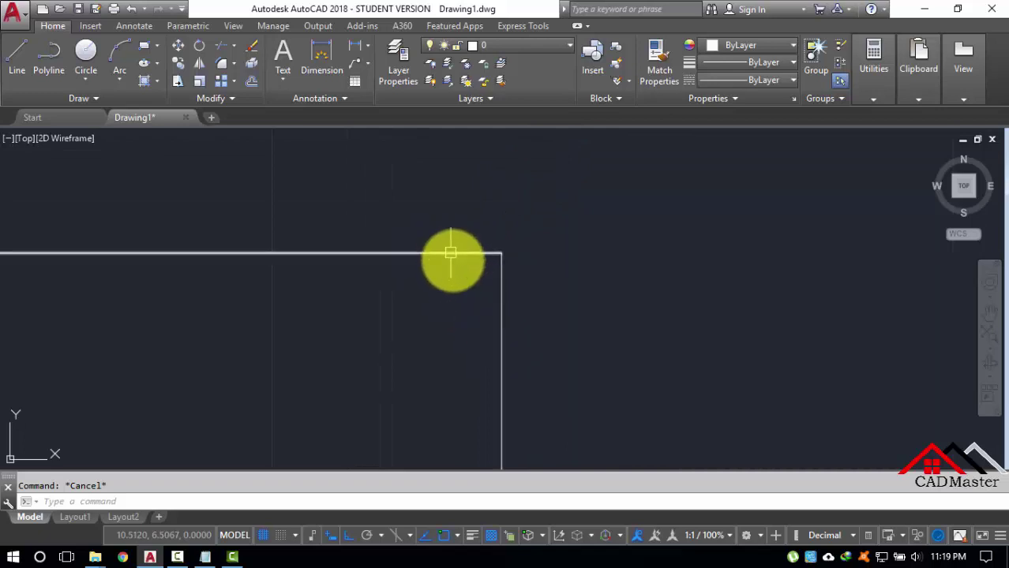
scroll(450, 315, "down", 2)
middle_click_drag(450, 315, 466, 288)
scroll(466, 284, "up", 2)
type("f")
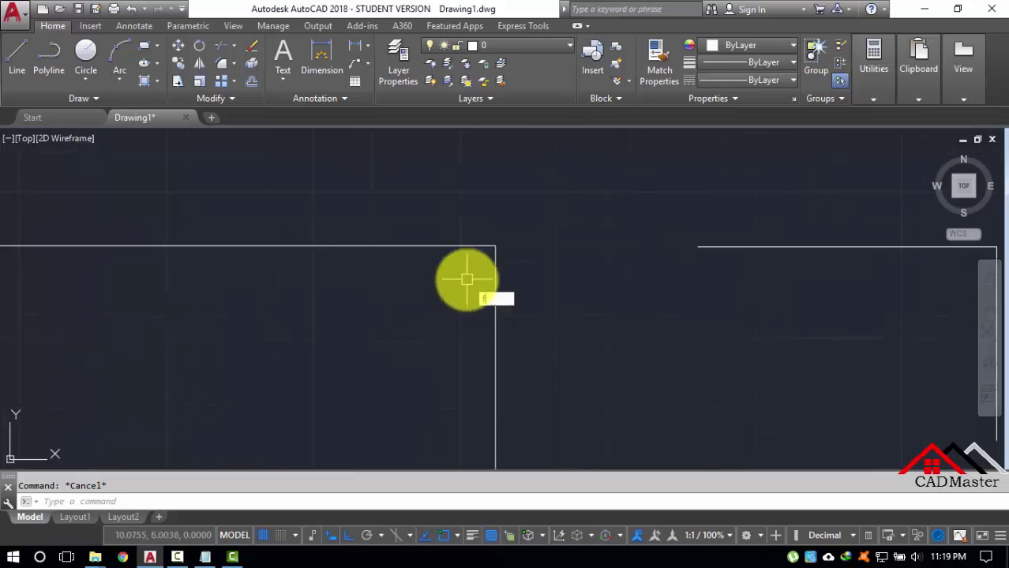
key("Return")
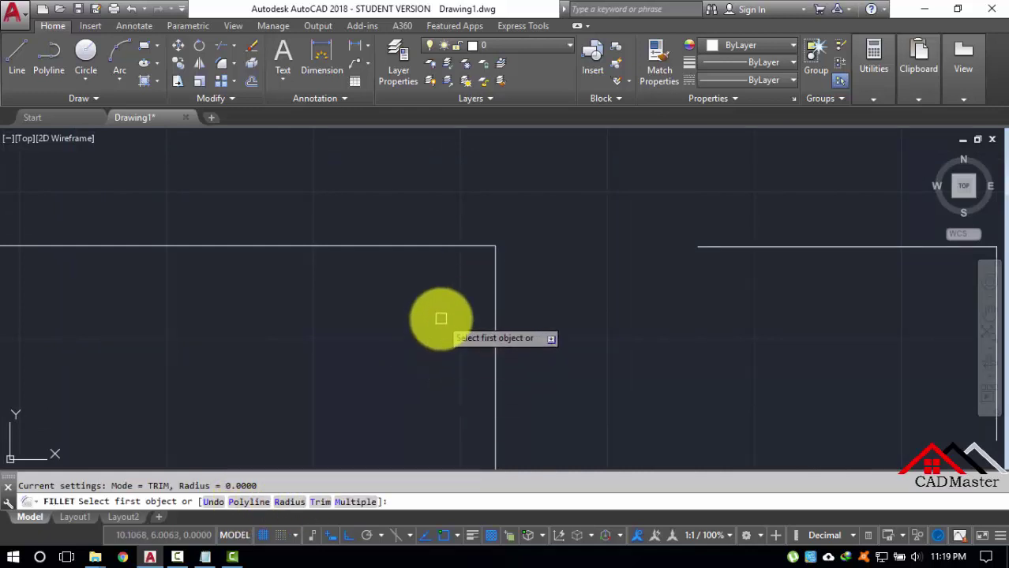
type("r")
key("Return")
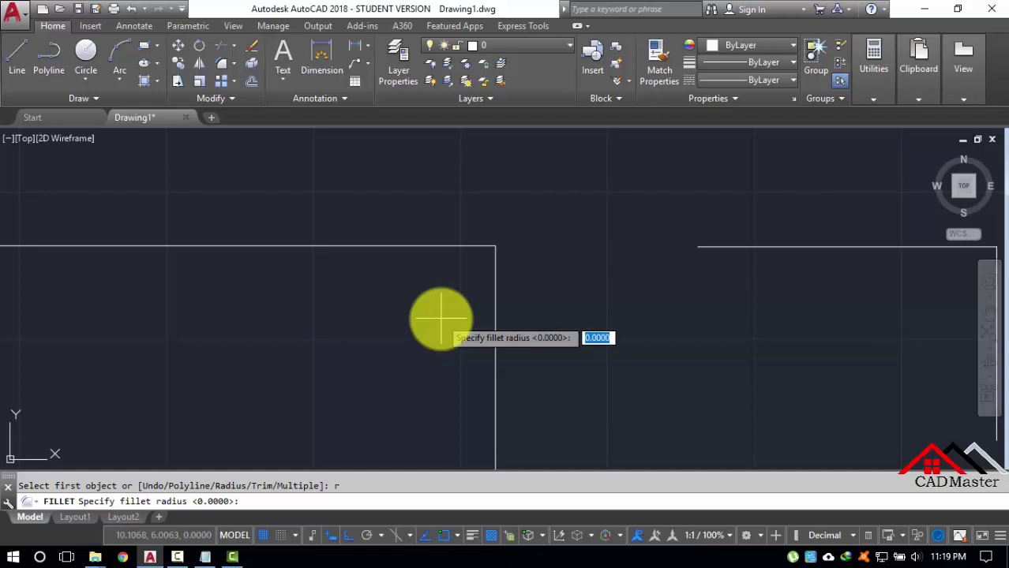
type("10")
key("Return")
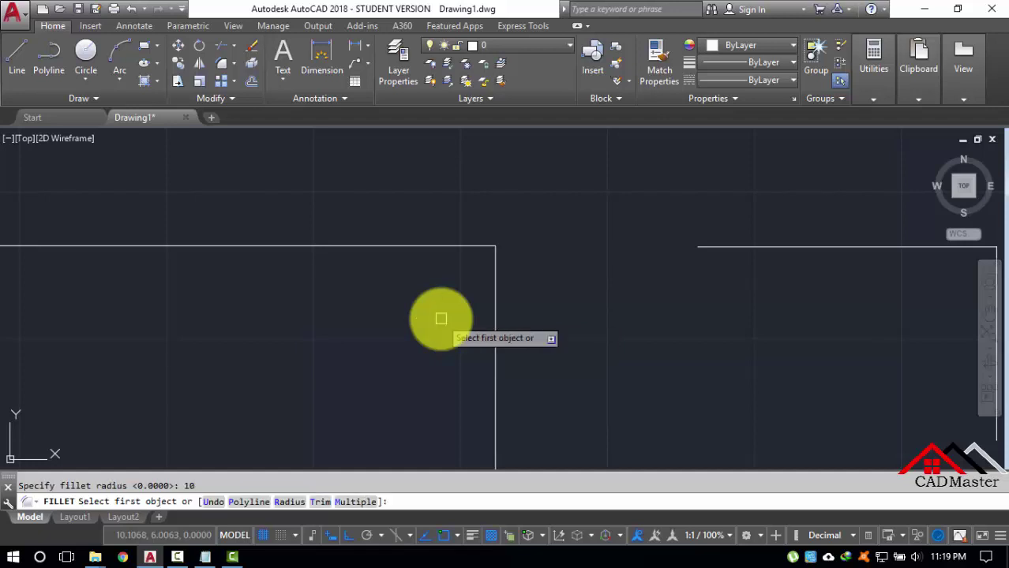
scroll(439, 282, "down", 2)
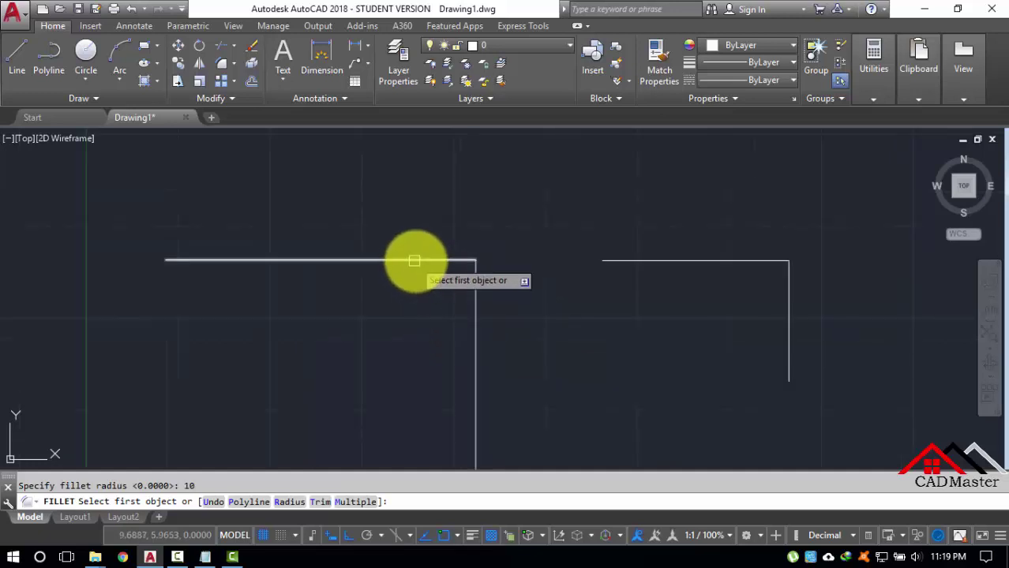
left_click(416, 261)
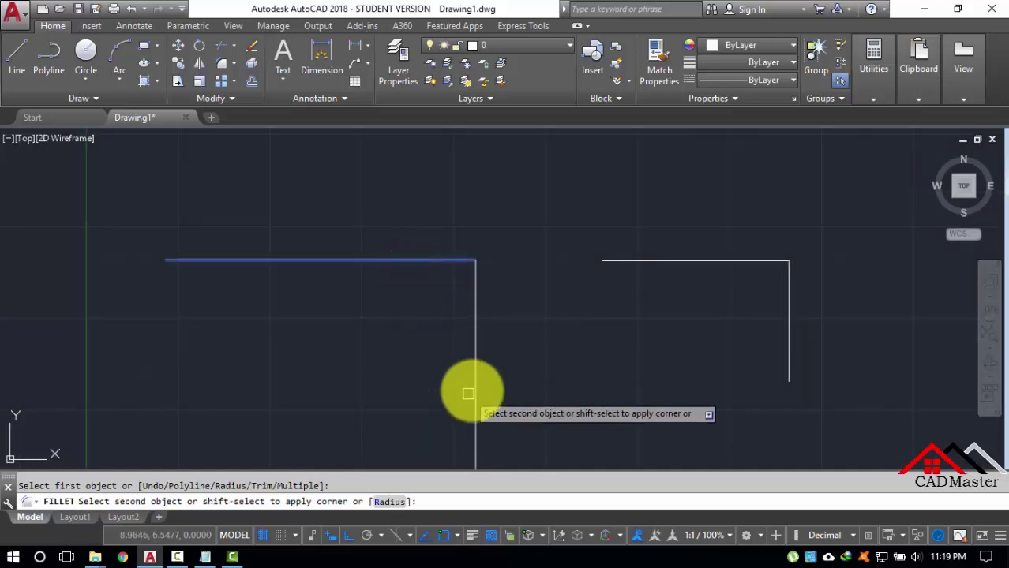
scroll(474, 362, "down", 2)
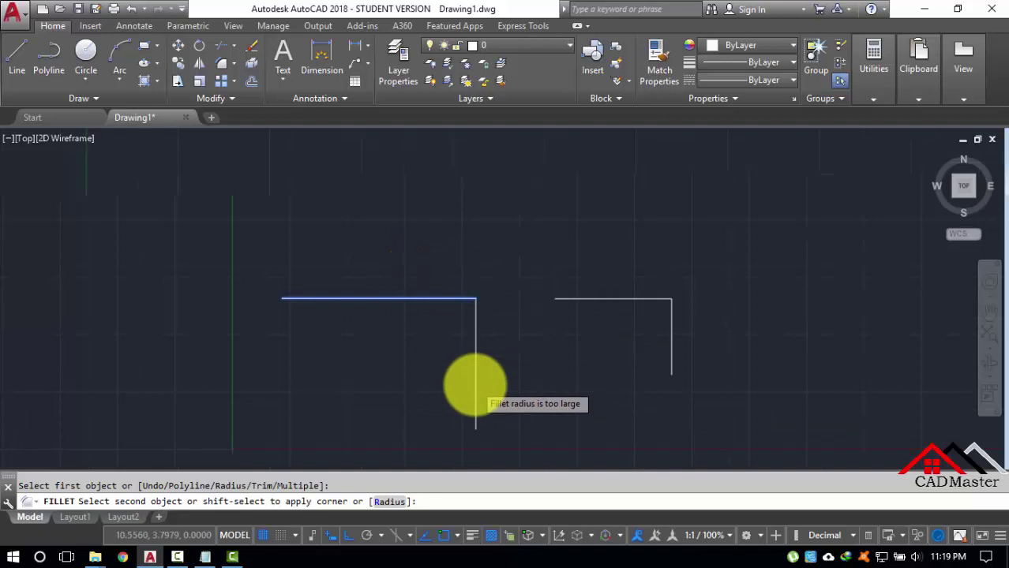
scroll(474, 385, "up", 2)
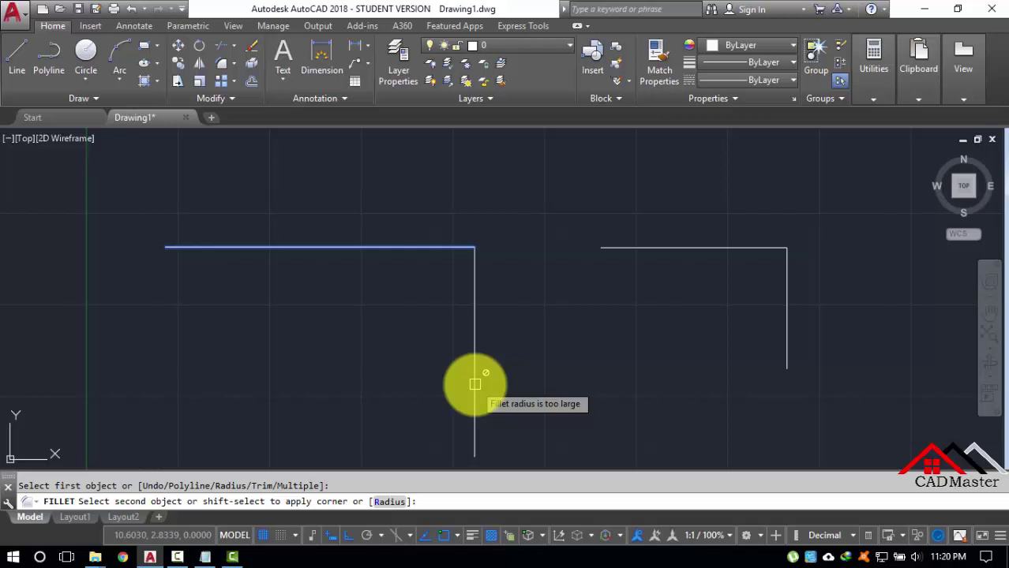
key("Escape")
- Start FILLET and set its radius to 2
left_click(474, 385)
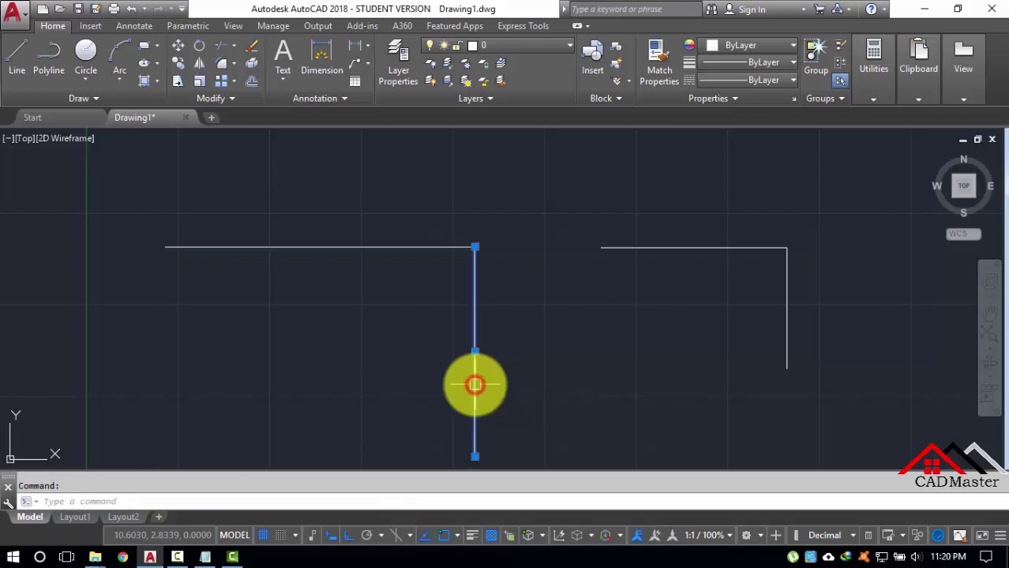
mouse_move(474, 457)
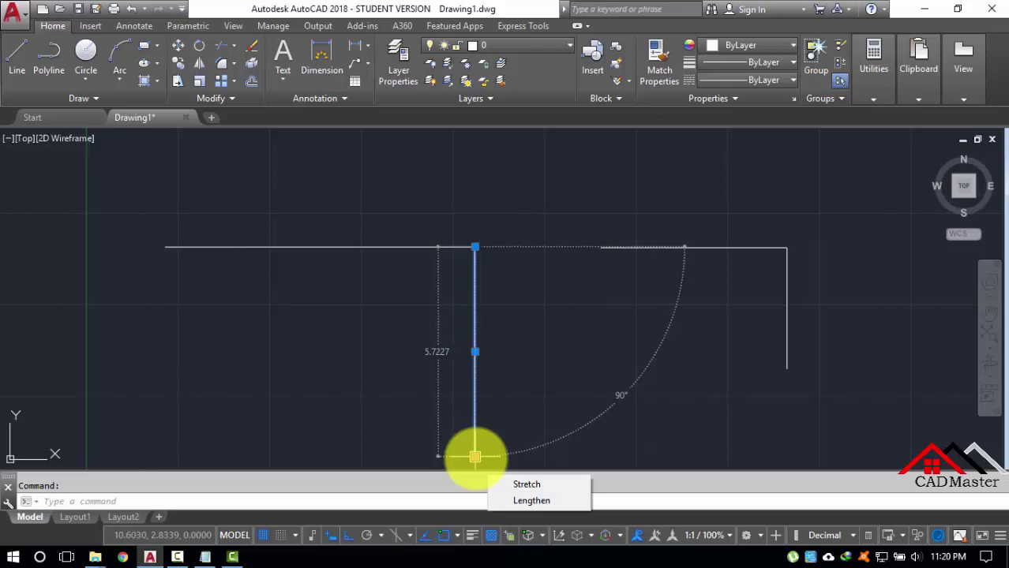
key("Escape")
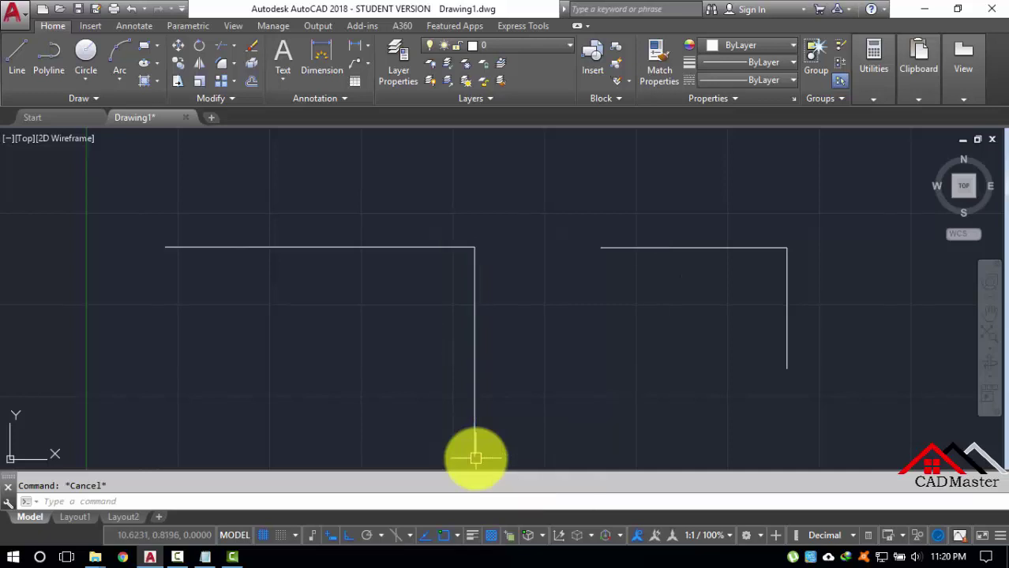
type("f")
key("Return")
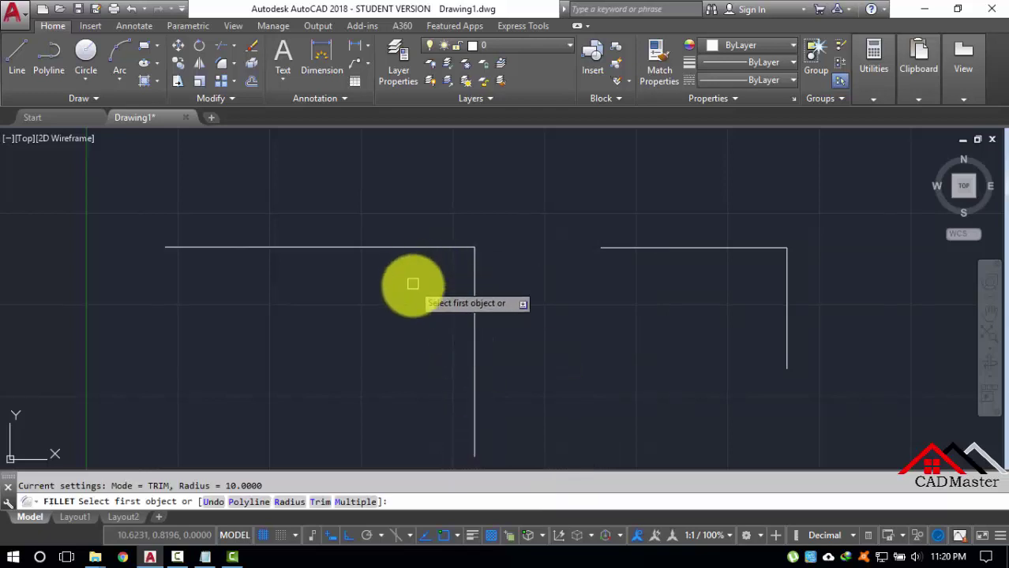
type("r")
key("Return")
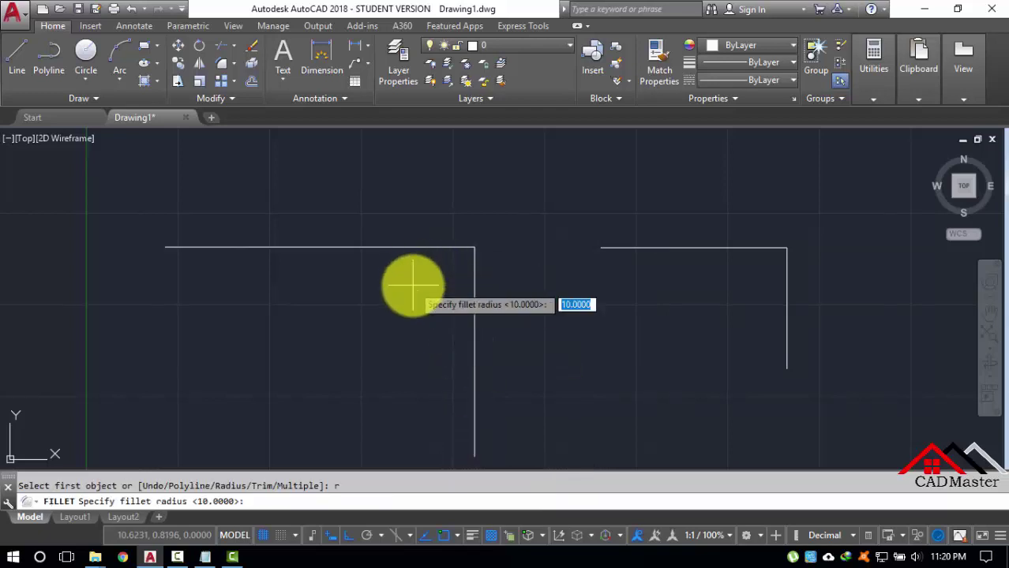
type("2")
key("Return")
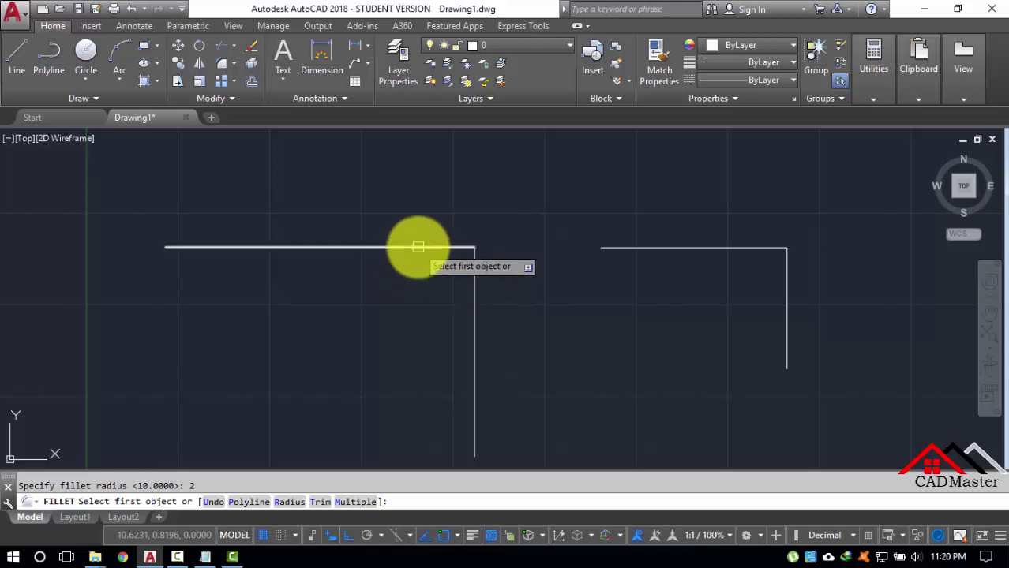
- Round the left top and vertical lines with a radius-2 arc and check its radius
left_click(418, 247)
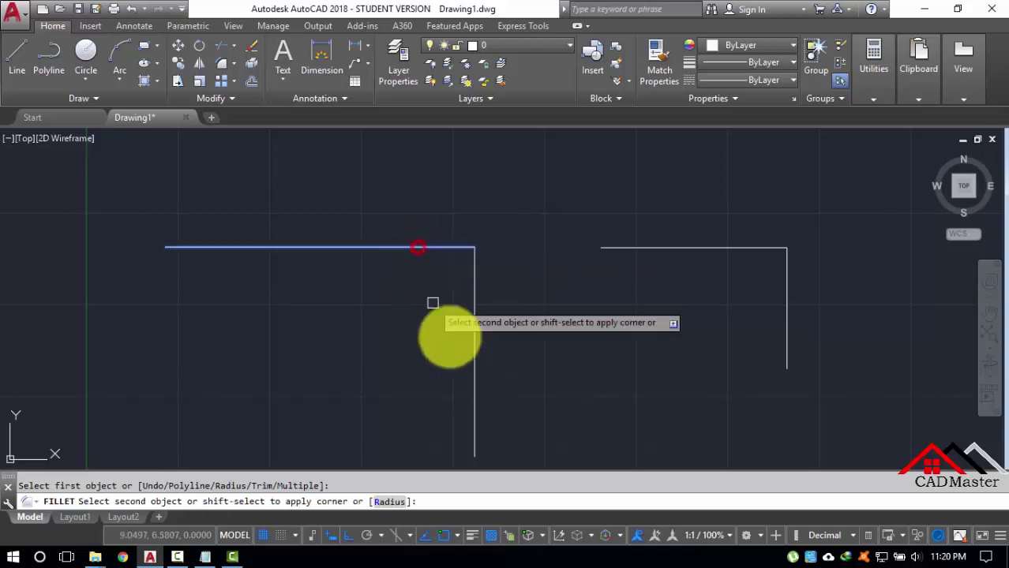
left_click(475, 378)
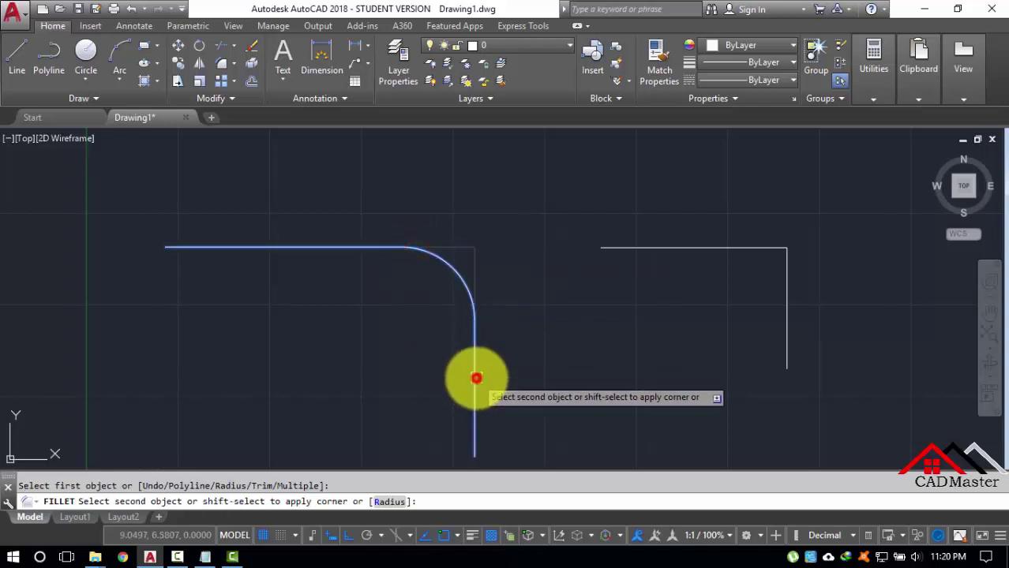
left_click(418, 252)
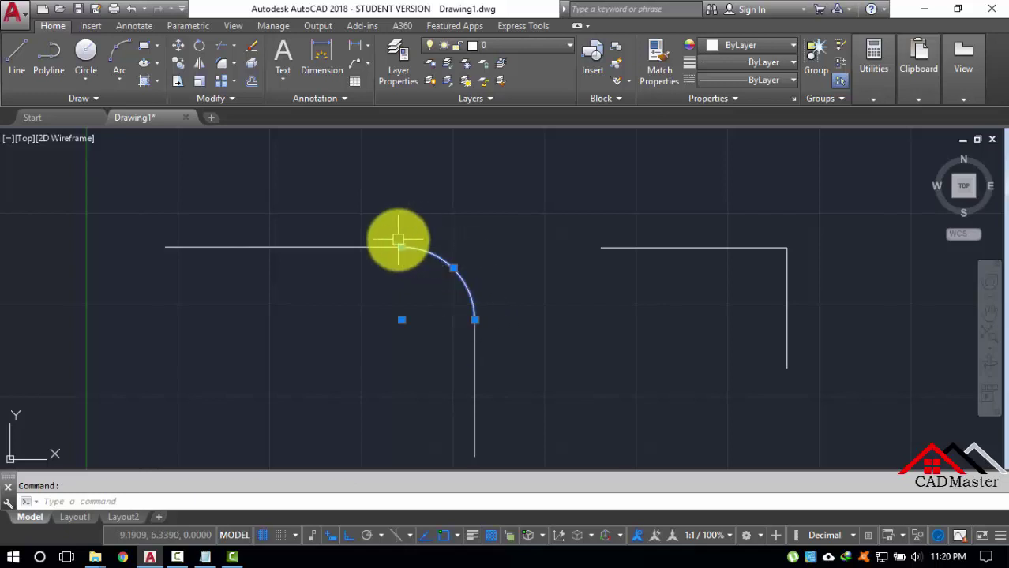
mouse_move(453, 268)
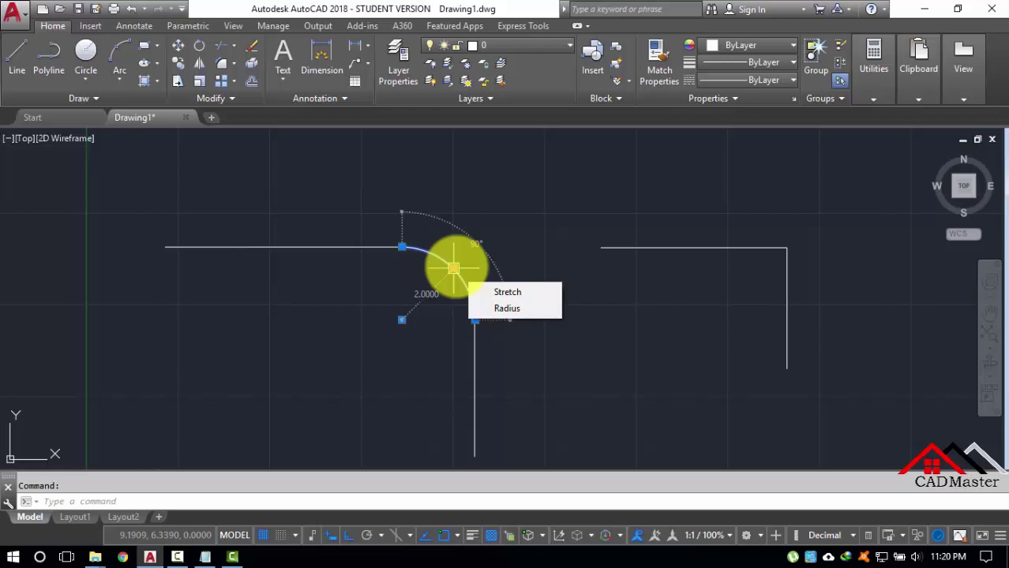
key("Escape")
- Fillet the right pair's top and vertical lines with a radius-2 arc and verify it
type("f")
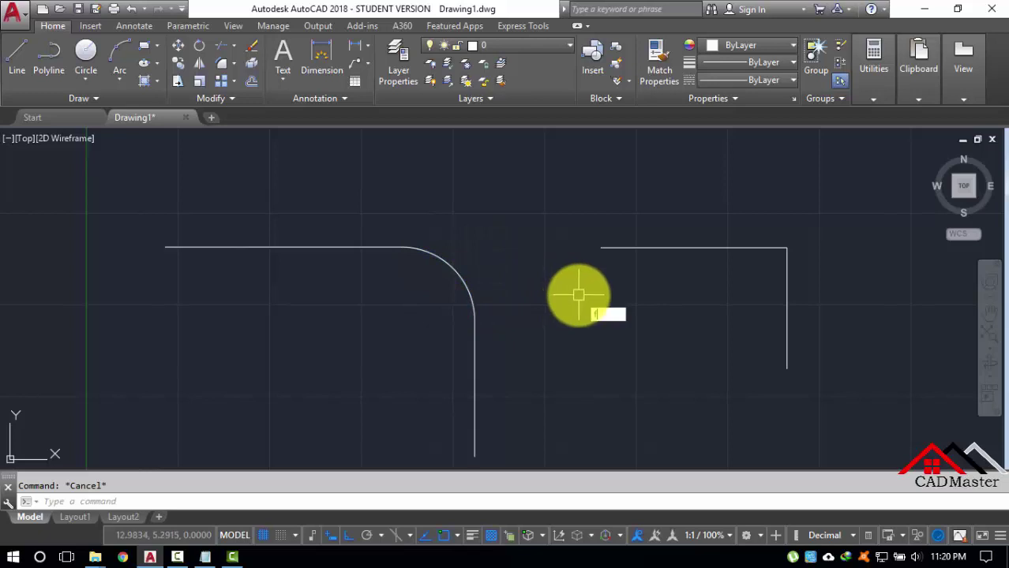
key("Return")
left_click(717, 247)
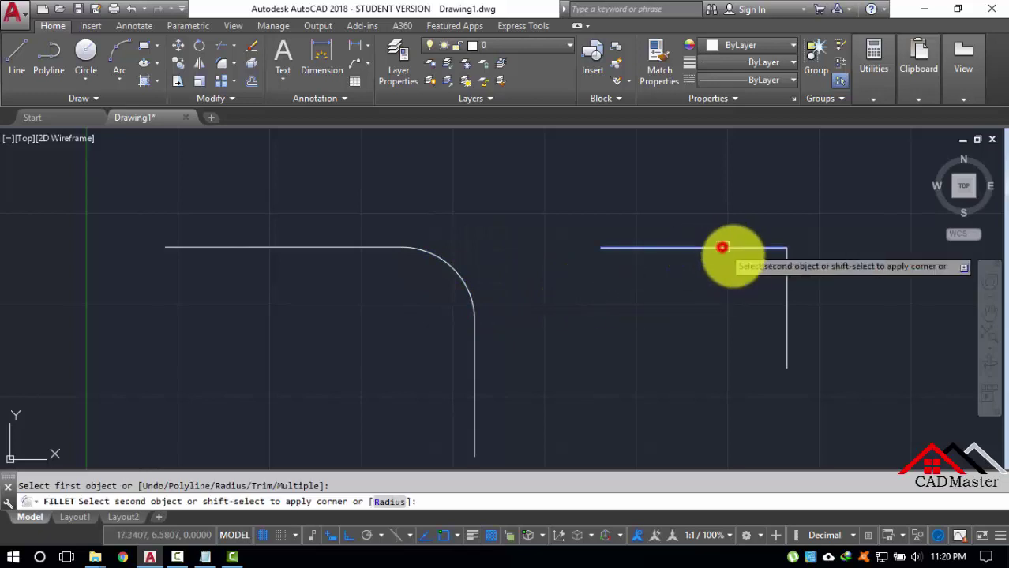
left_click(789, 325)
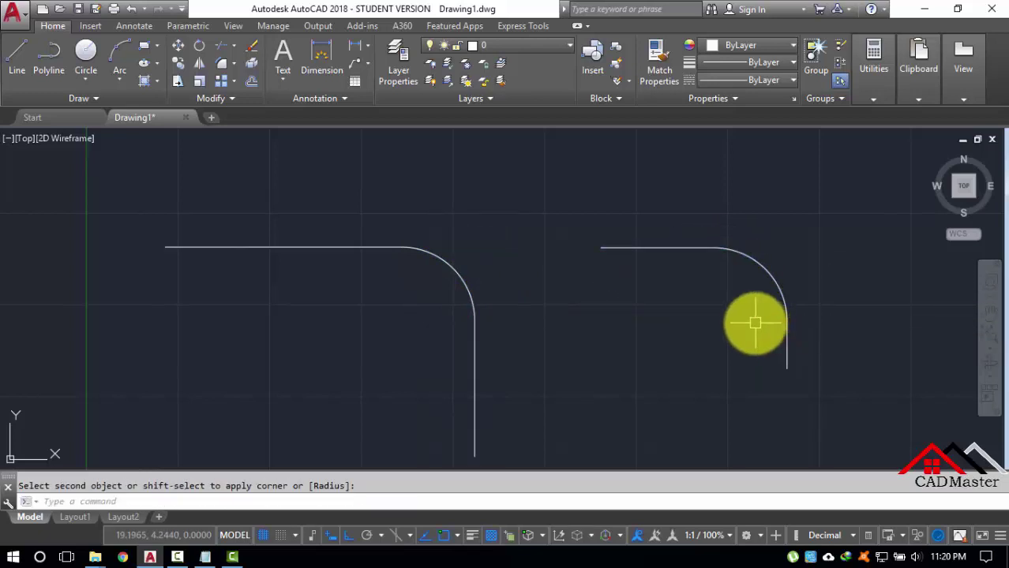
left_click(769, 278)
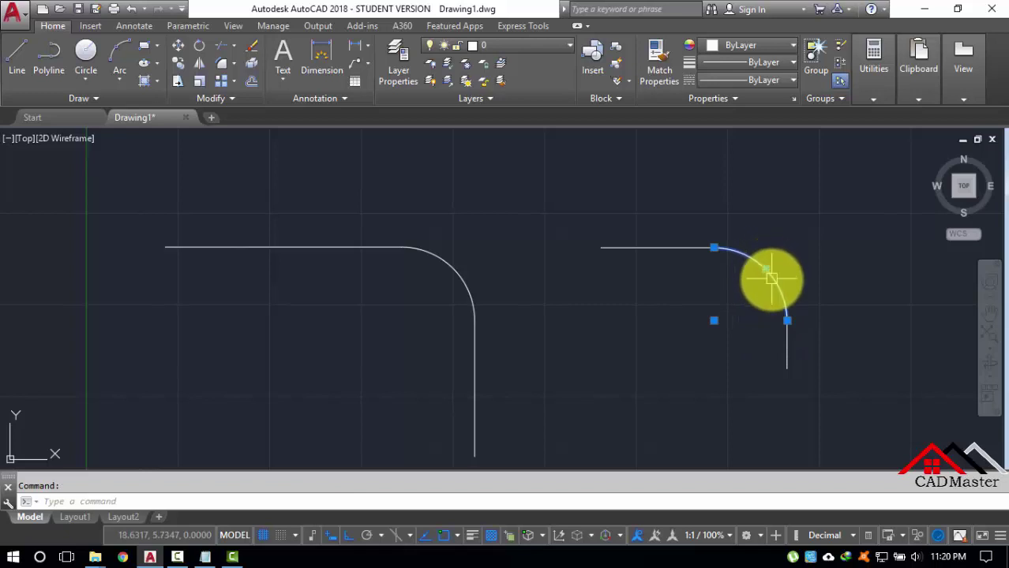
mouse_move(765, 269)
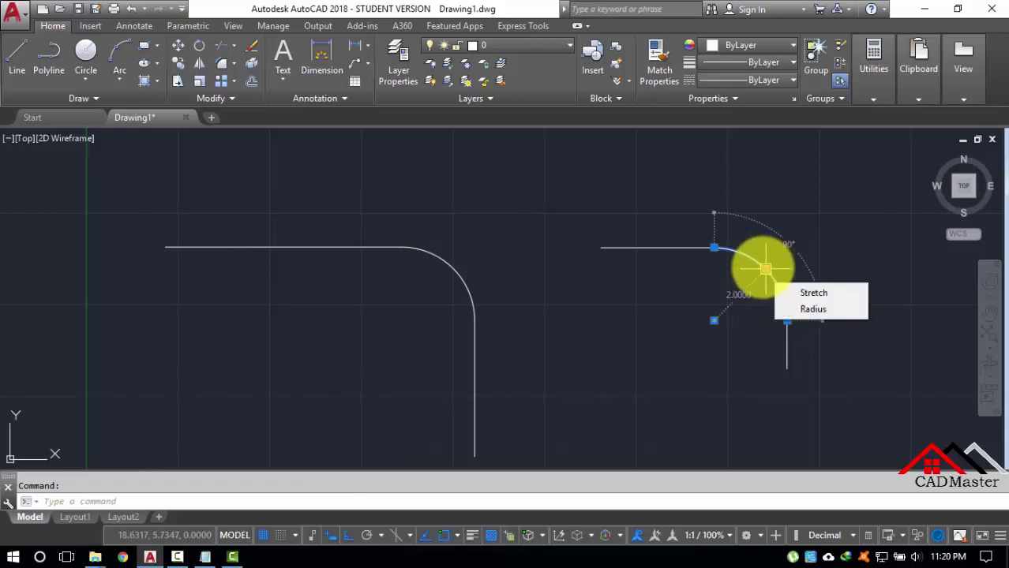
key("Escape")
scroll(675, 333, "down", 2)
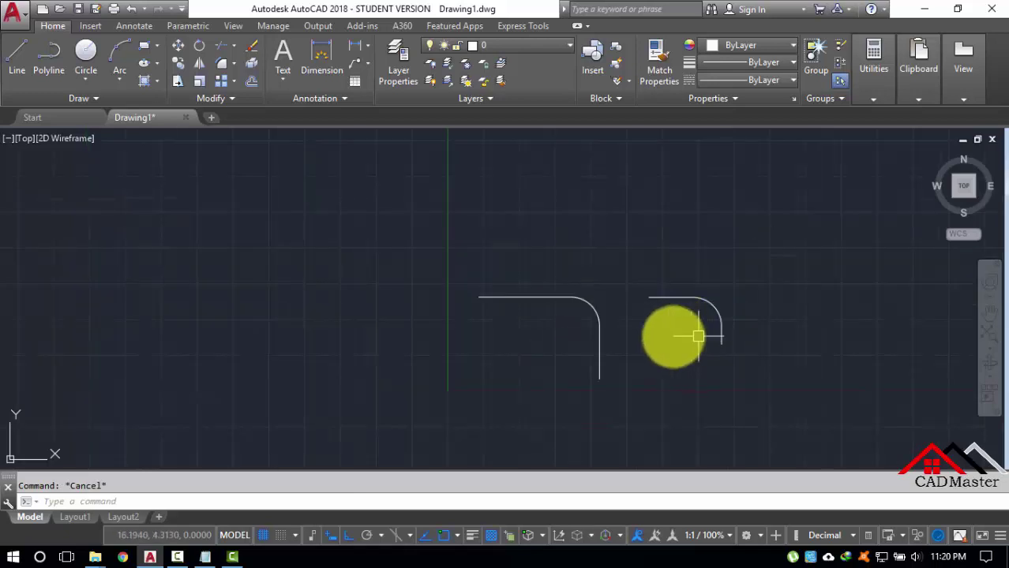
middle_click_drag(675, 336, 545, 337)
scroll(613, 322, "up", 4)
scroll(612, 322, "up", 2)
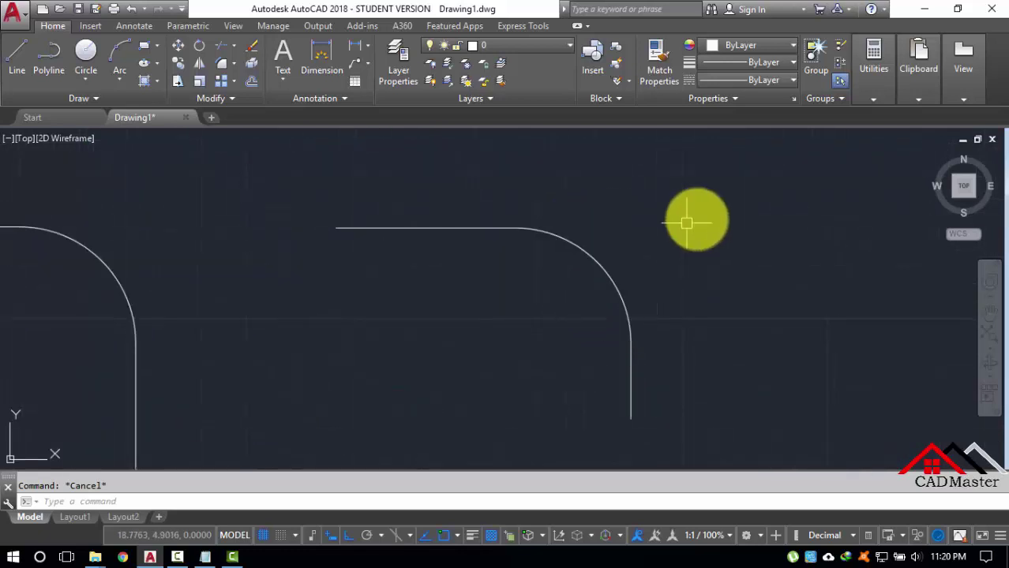
- Fillet the right pair's top and vertical lines with radius 0 into a sharp corner
key("f")
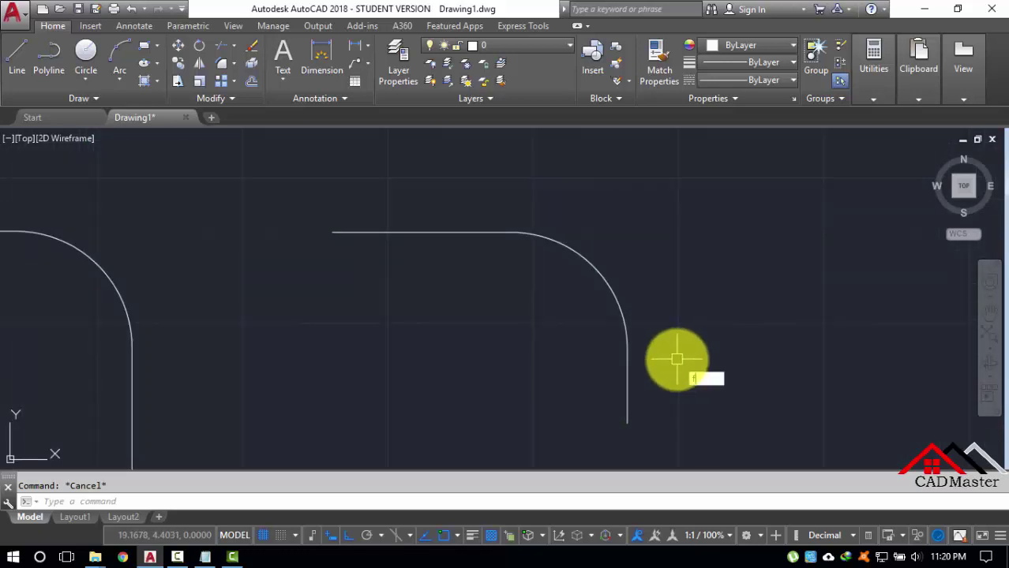
key("Return")
type("r")
key("Return")
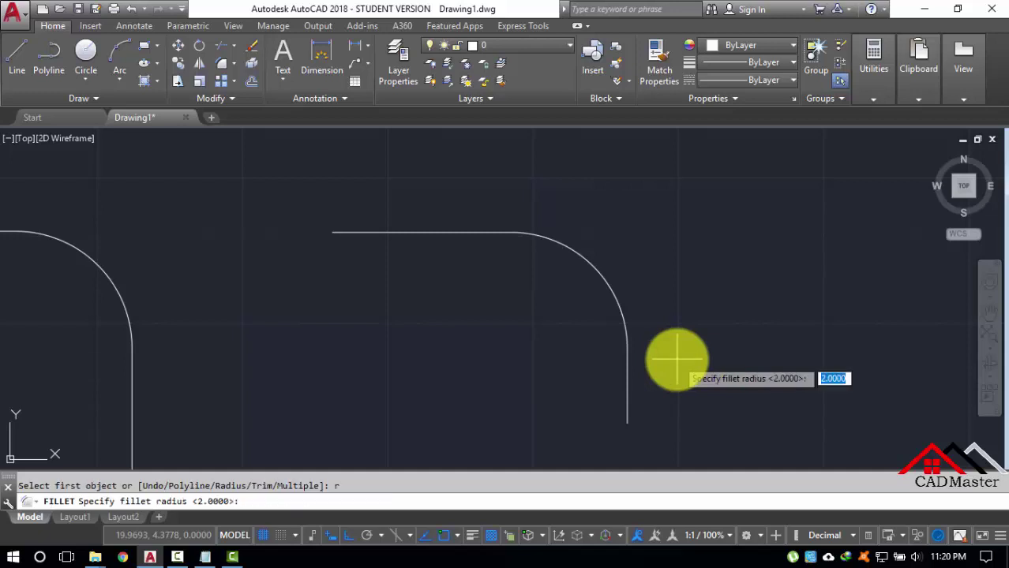
type("0")
key("Return")
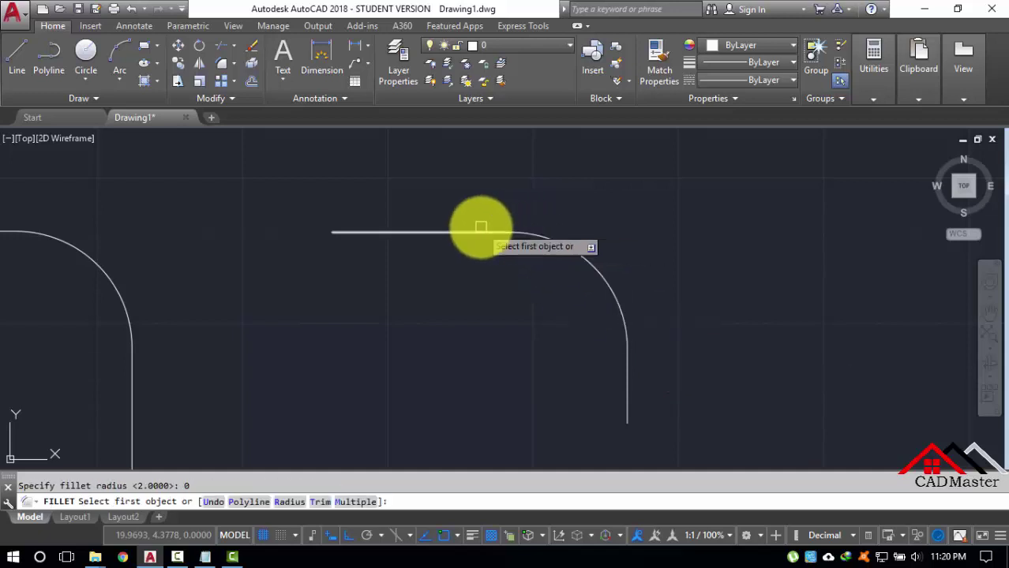
left_click(479, 232)
left_click(626, 363)
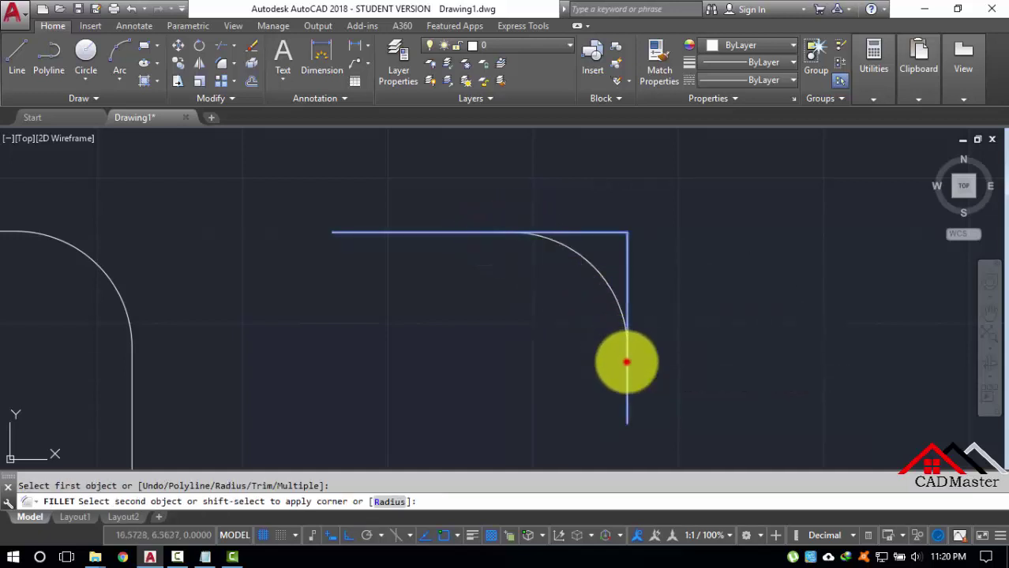
- Zoom and pan so both corners sit lower in the view
scroll(628, 245, "up", 2)
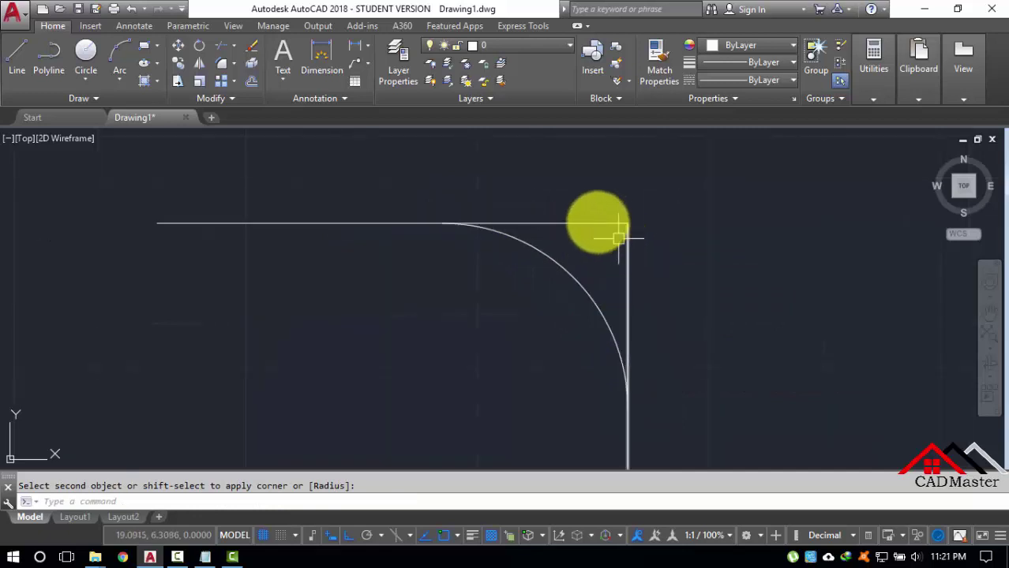
scroll(631, 236, "down", 3)
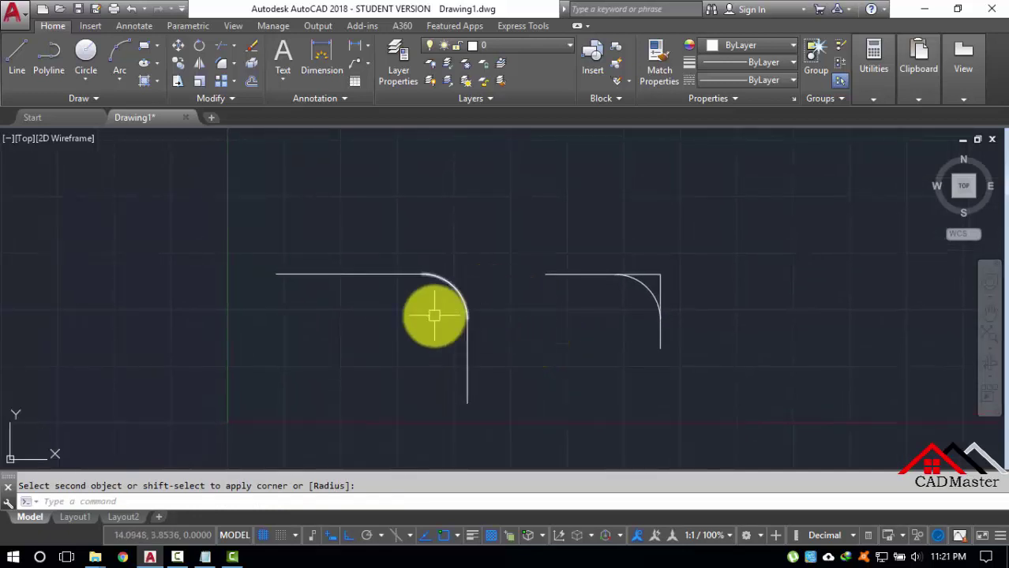
scroll(434, 312, "up", 2)
middle_click_drag(538, 318, 462, 401)
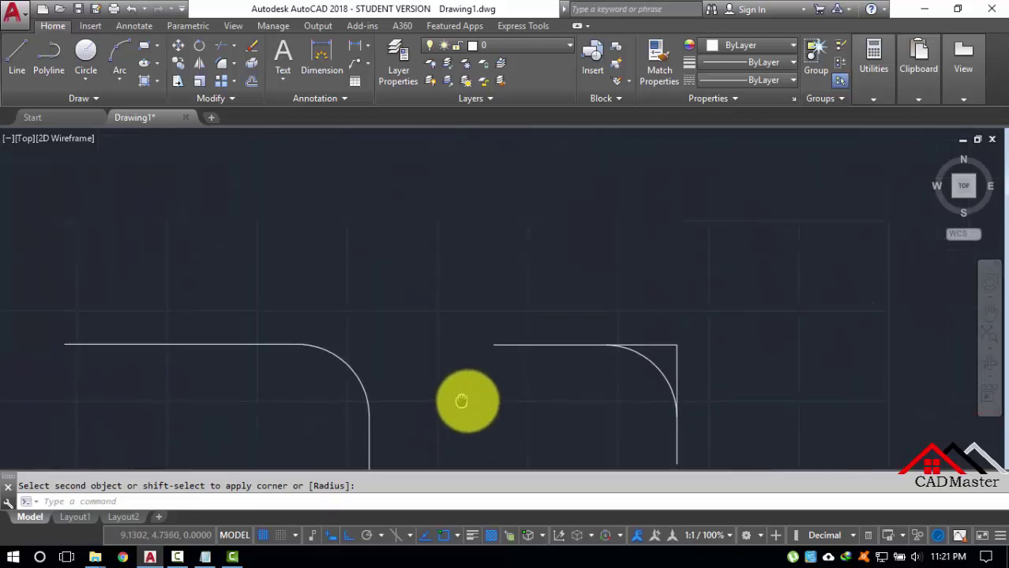
mouse_move(446, 279)
middle_mouse_down()
mouse_move(504, 304)
mouse_move(369, 297)
middle_mouse_up()
- Draw two parallel vertical lines above the filleted corners
key("Escape")
type("l")
key("Return")
left_click(525, 193)
left_click(536, 303)
key("Return")
key("Return")
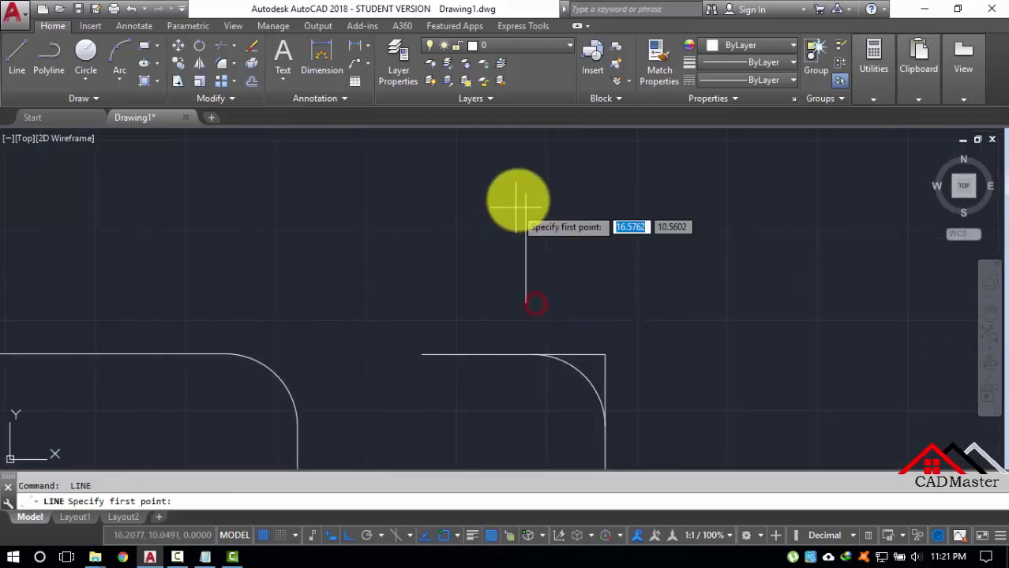
left_click(451, 193)
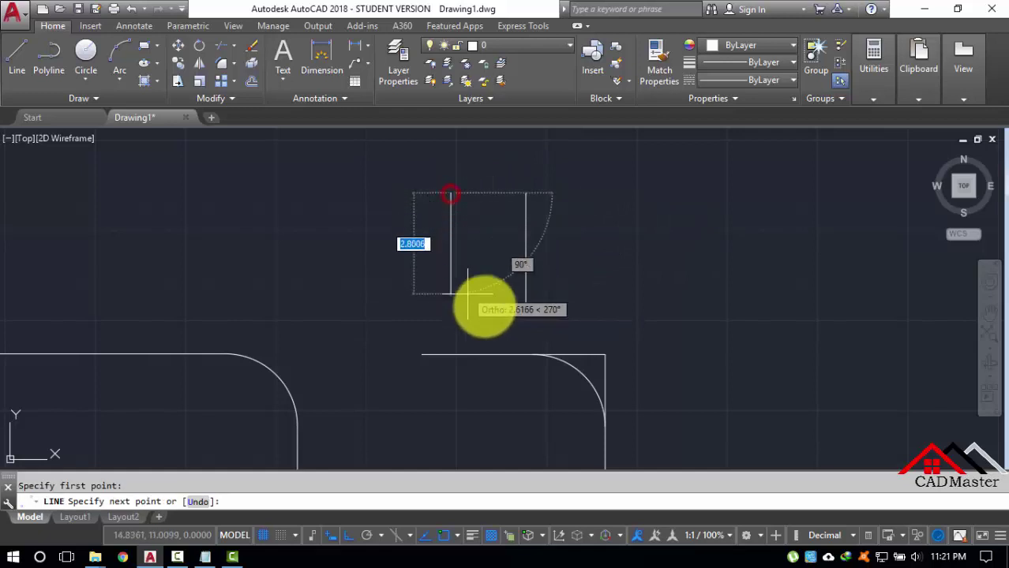
left_click(451, 303)
key("Return")
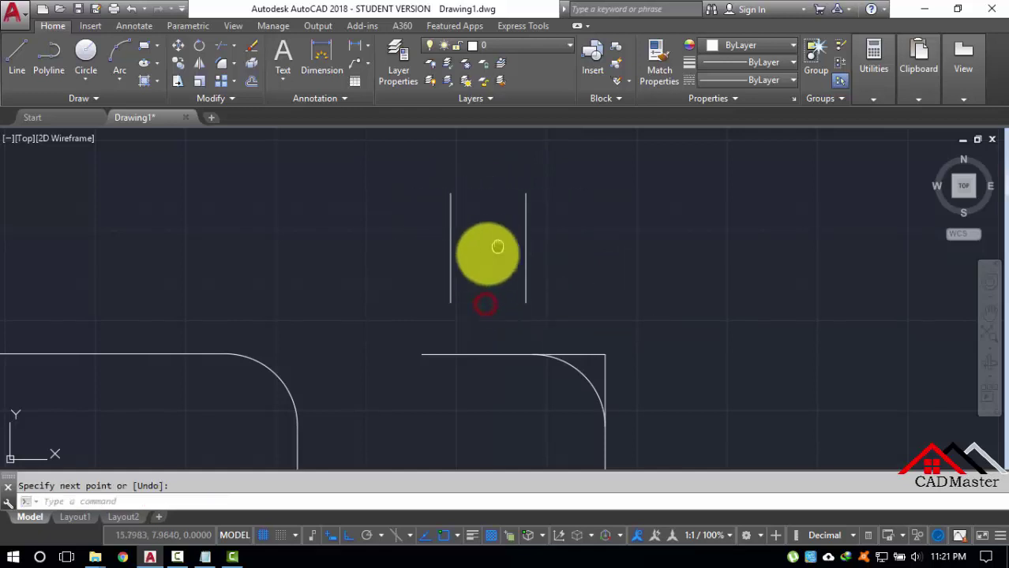
middle_click_drag(487, 248, 449, 290)
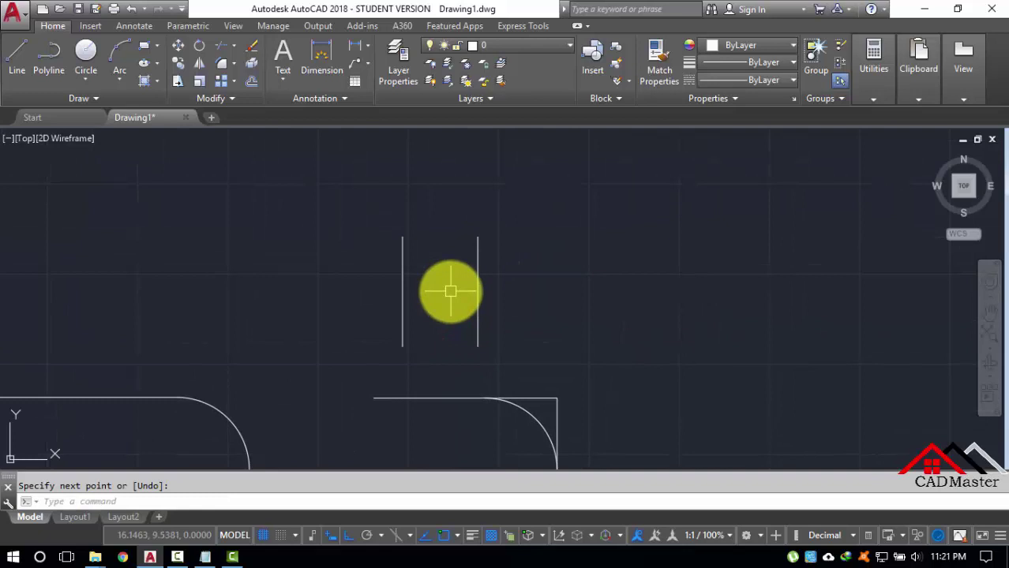
- Fillet the two vertical lines at top and bottom into semicircular ends
key("Return")
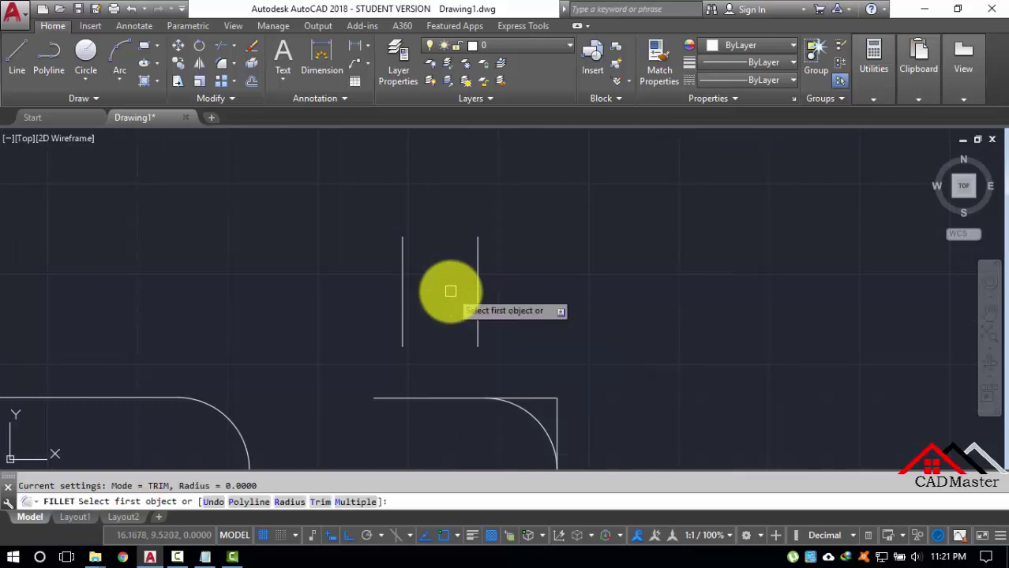
left_click(475, 255)
left_click(404, 255)
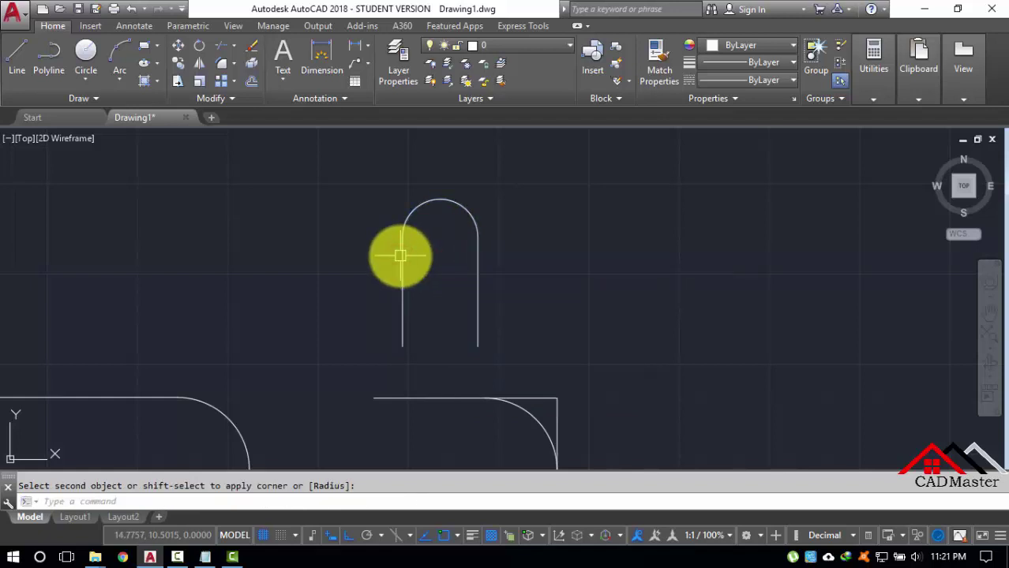
key("Return")
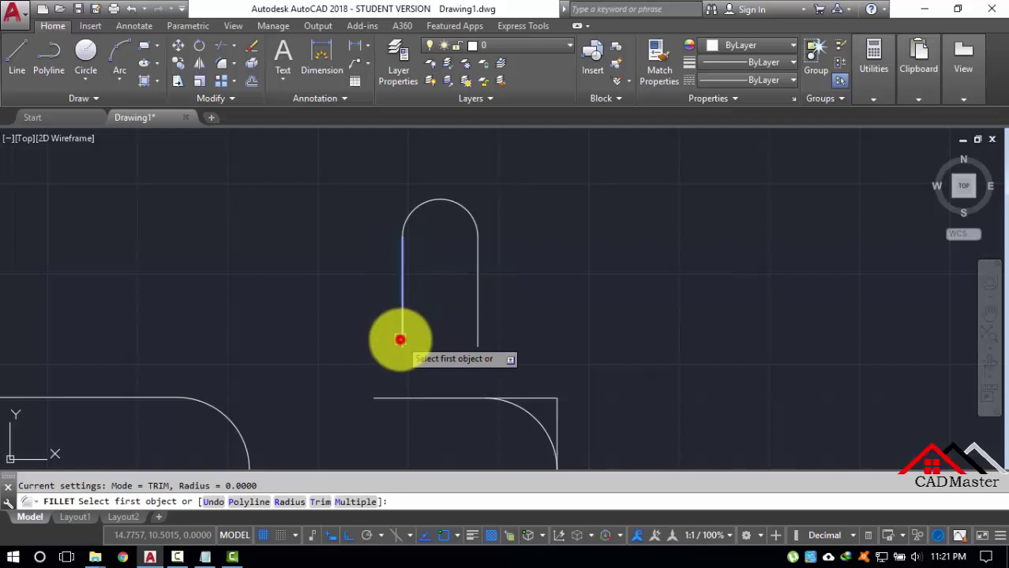
left_click(400, 340)
left_click(477, 338)
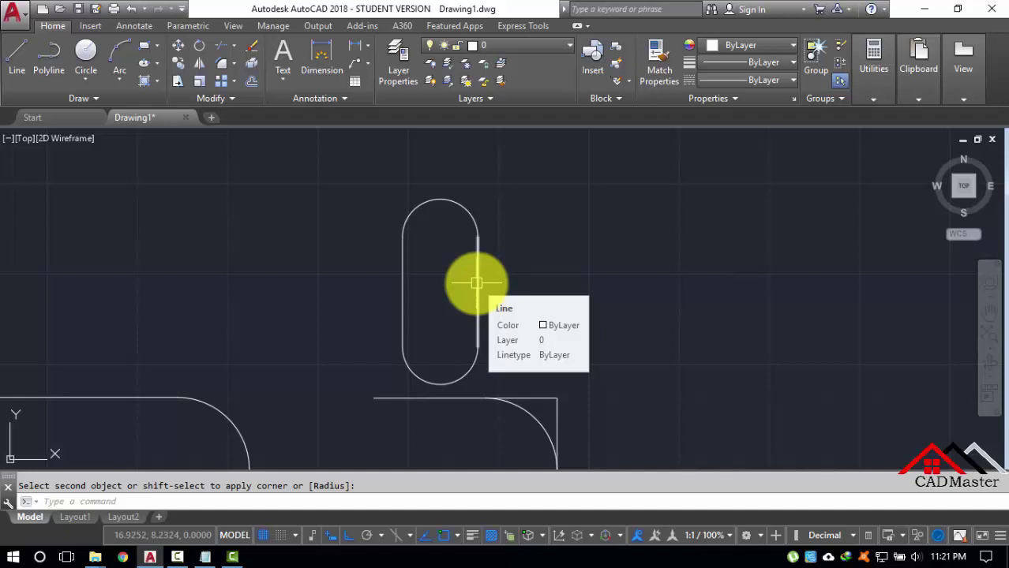
key("Escape")
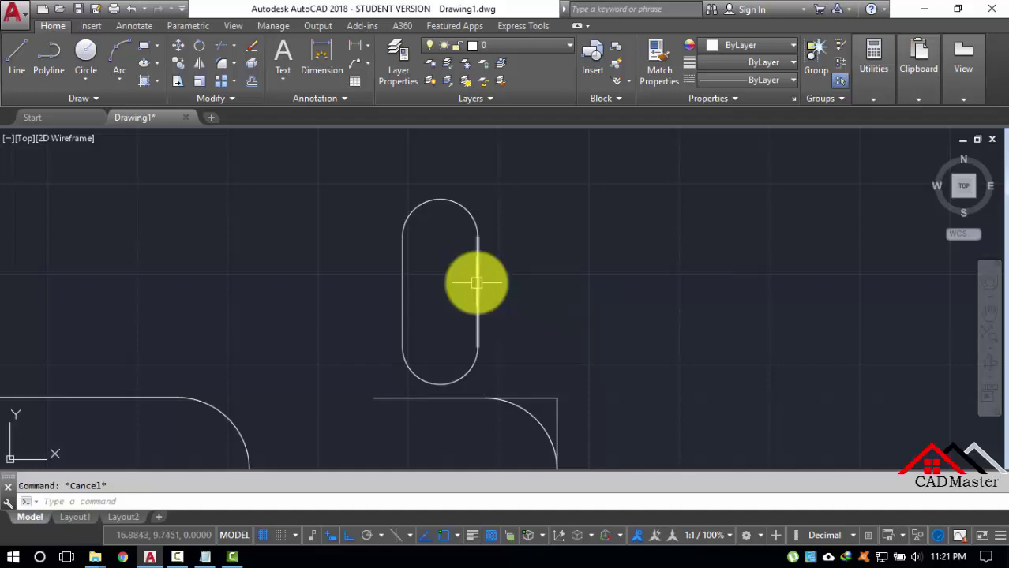
- Pan the drawing left to make room and start a new LINE
mouse_move(608, 308)
middle_mouse_down()
mouse_move(427, 292)
mouse_move(431, 331)
middle_mouse_up()
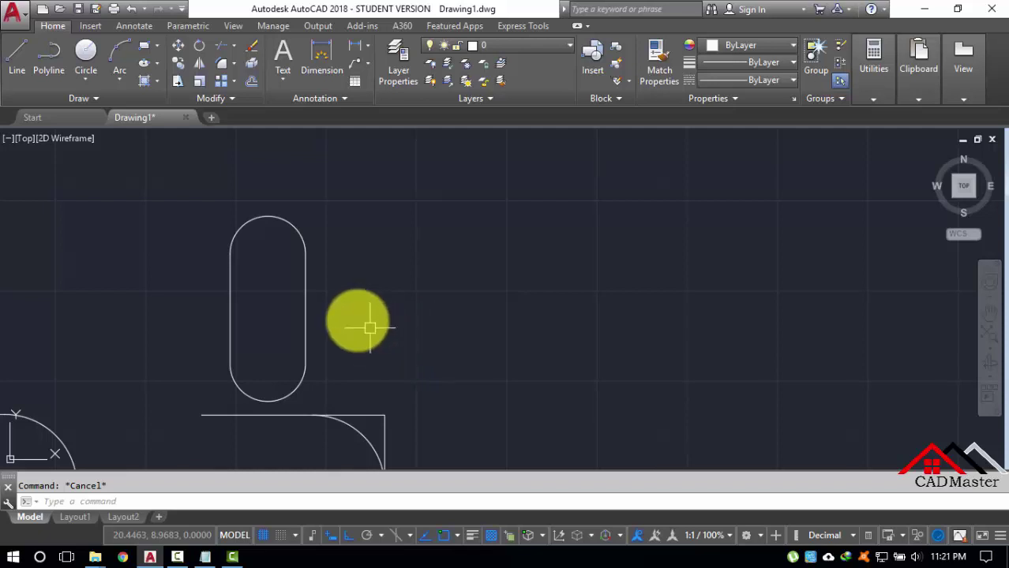
middle_click_drag(491, 298, 464, 320)
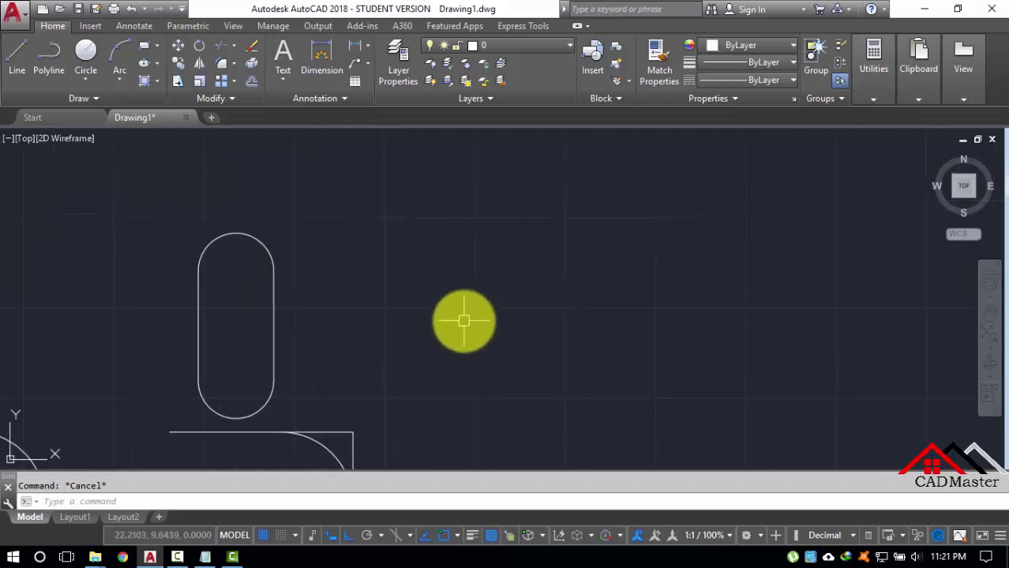
type("l")
key("Return")
- Draw two parallel vertical lines of unequal length and center them in view
left_click(619, 278)
left_click(641, 401)
key("Return")
key("Return")
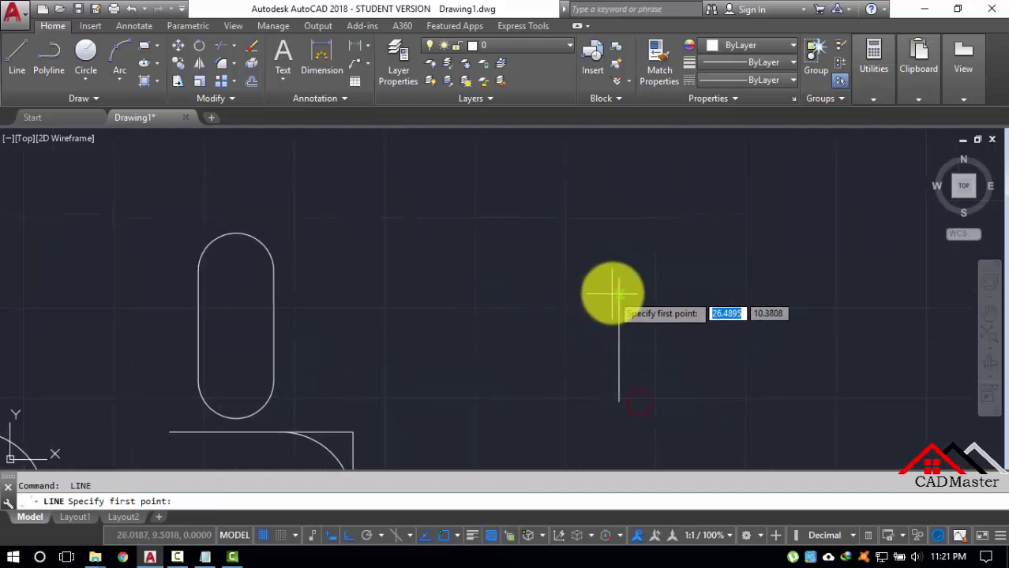
left_click(540, 298)
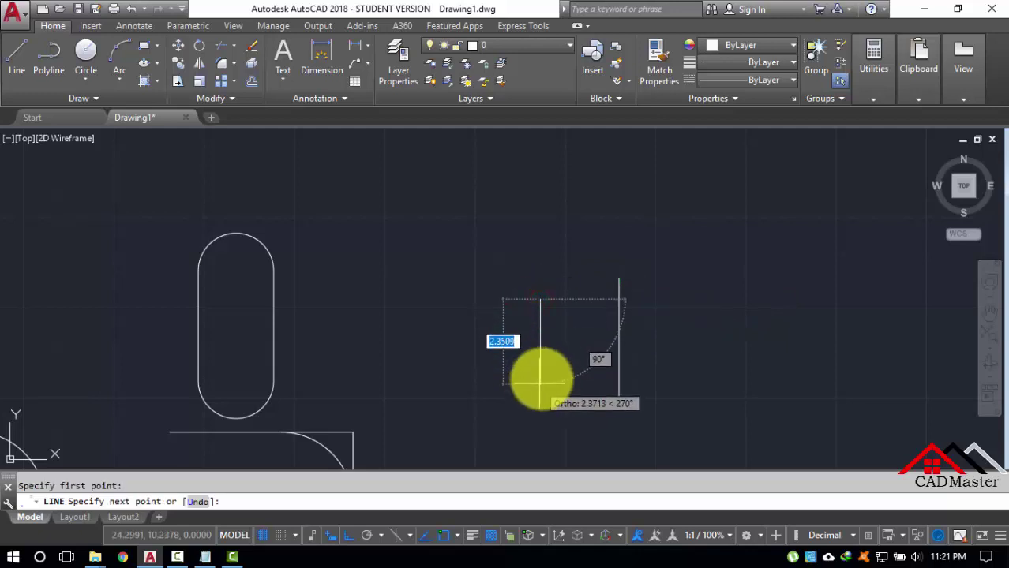
left_click(540, 373)
key("Return")
middle_click_drag(559, 328, 499, 338)
scroll(505, 303, "up", 2)
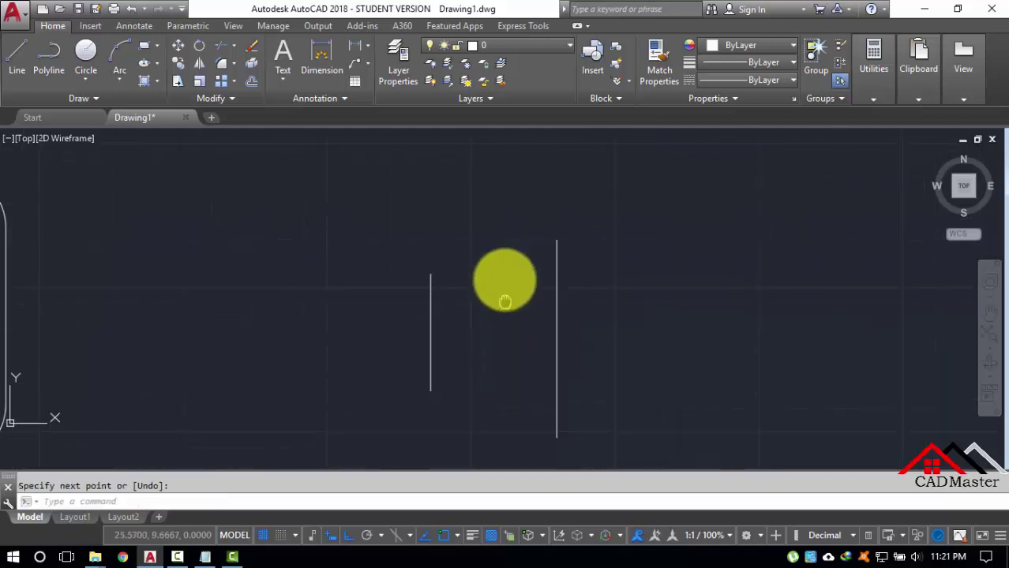
middle_click_drag(505, 302, 504, 267)
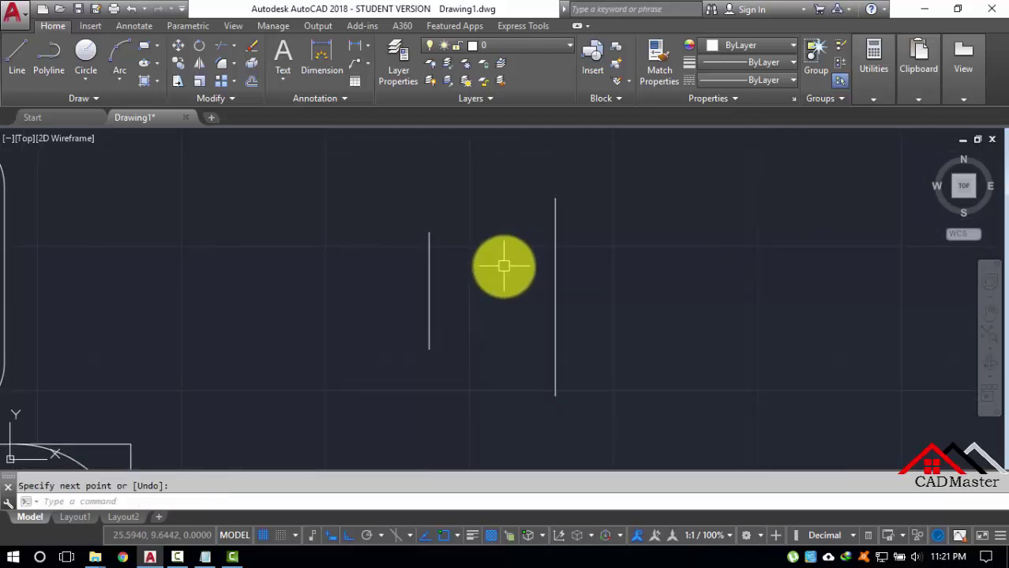
- Fillet the right and left lines to join their tops with a semicircular arc
key("Return")
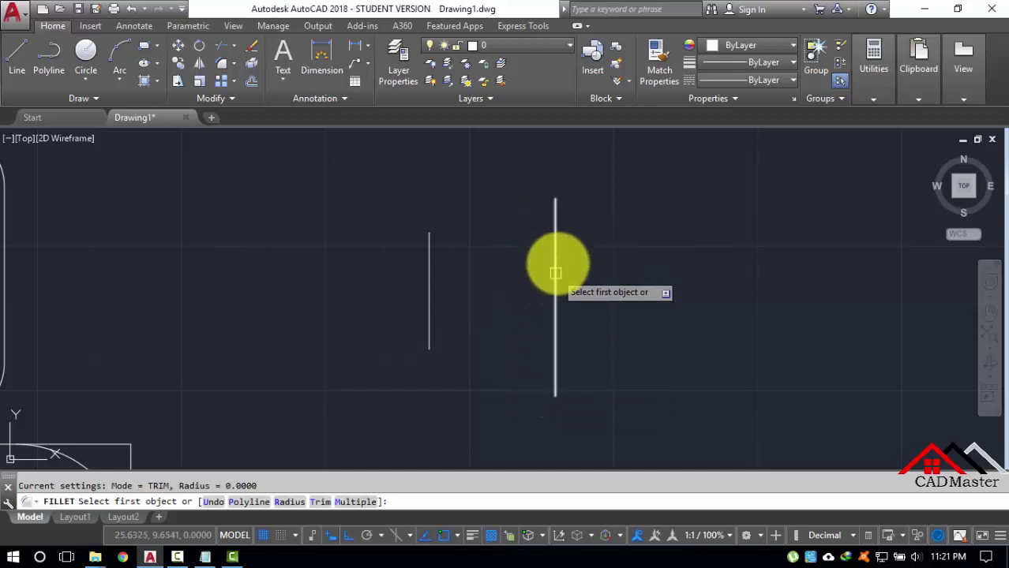
left_click(556, 221)
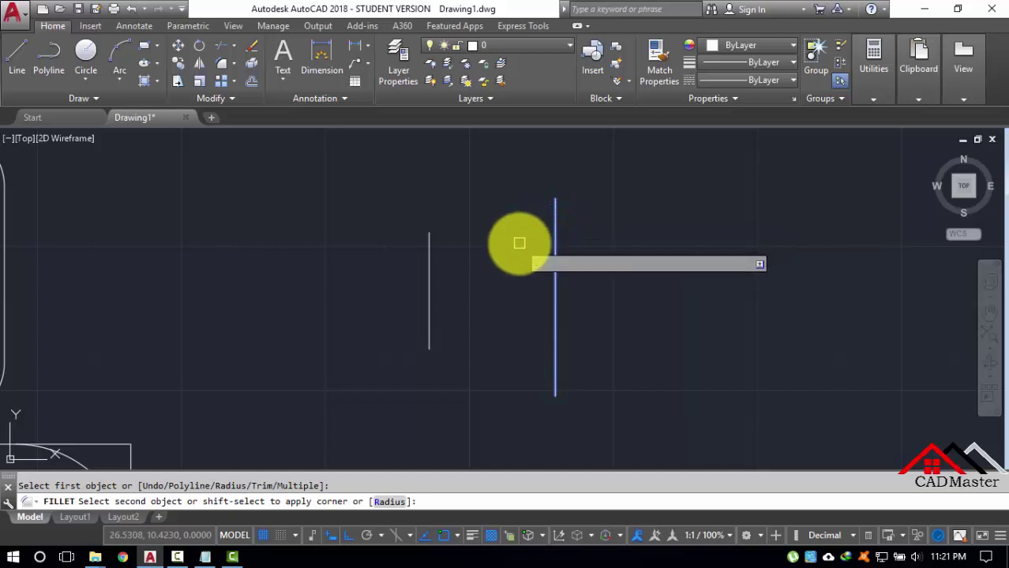
middle_click_drag(520, 238, 517, 292)
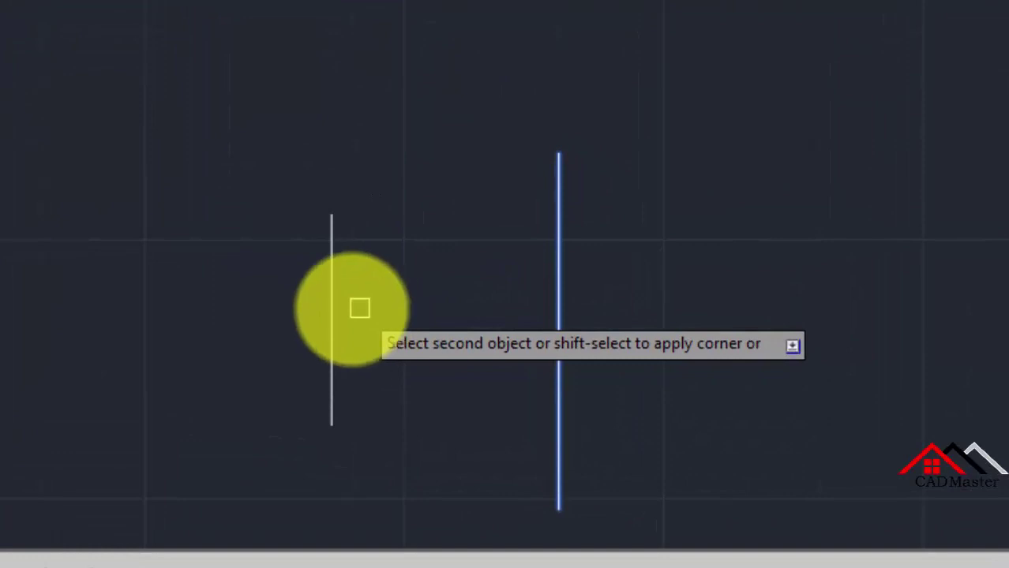
left_click(332, 298)
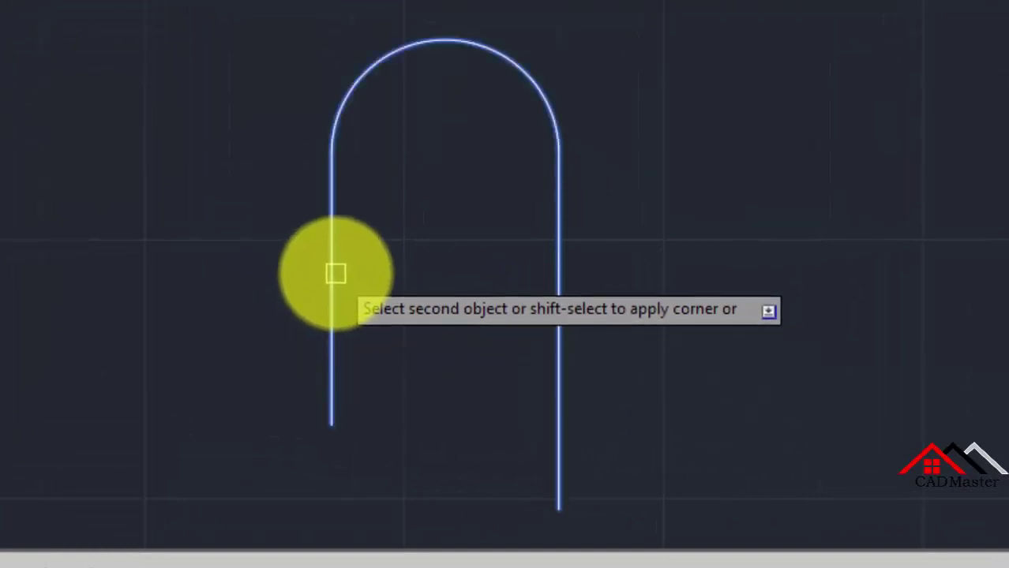
left_click(359, 241)
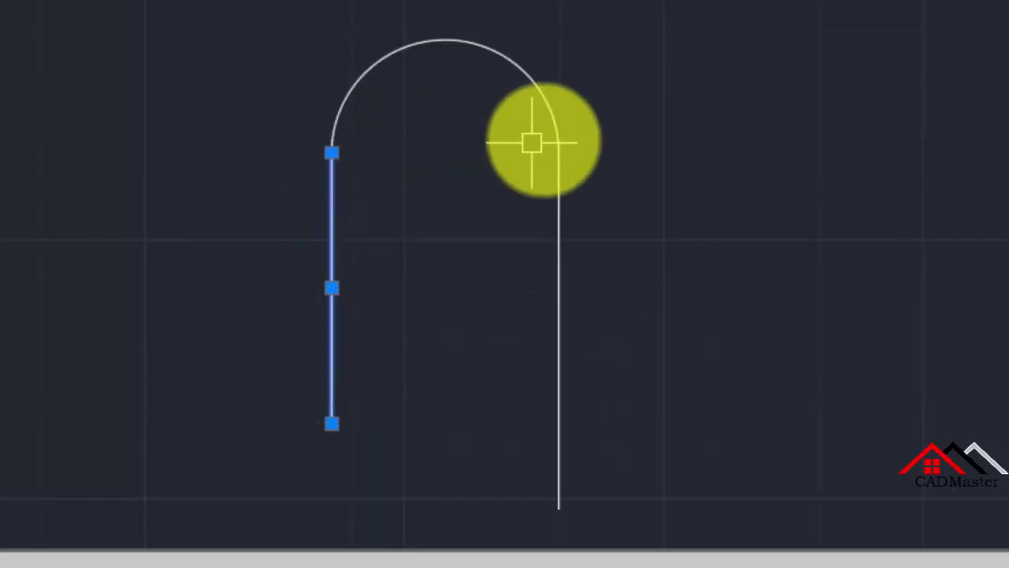
key("Escape")
key("Return")
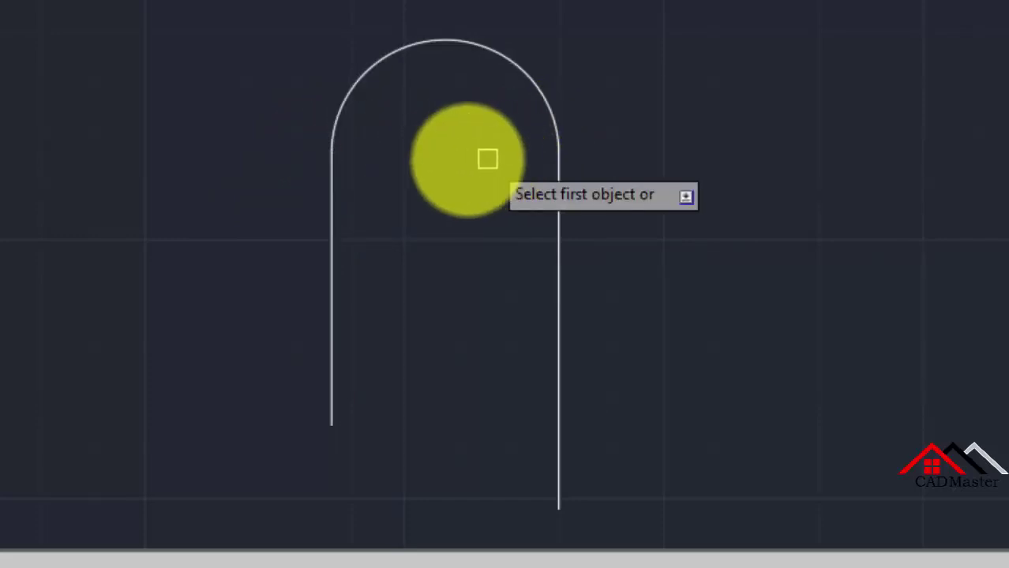
key("Escape")
type("l")
key("Return")
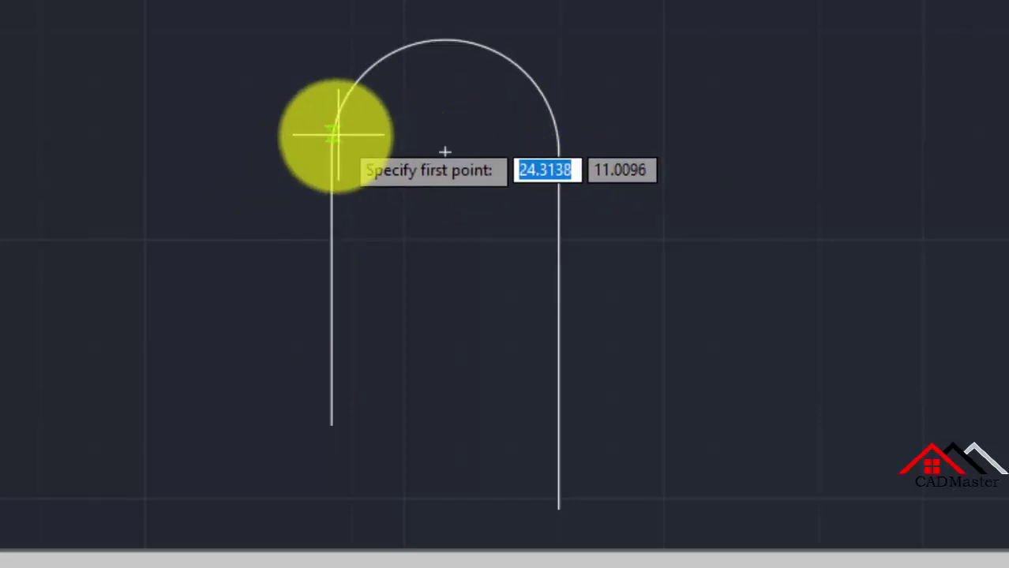
left_click(331, 149)
left_click(556, 153)
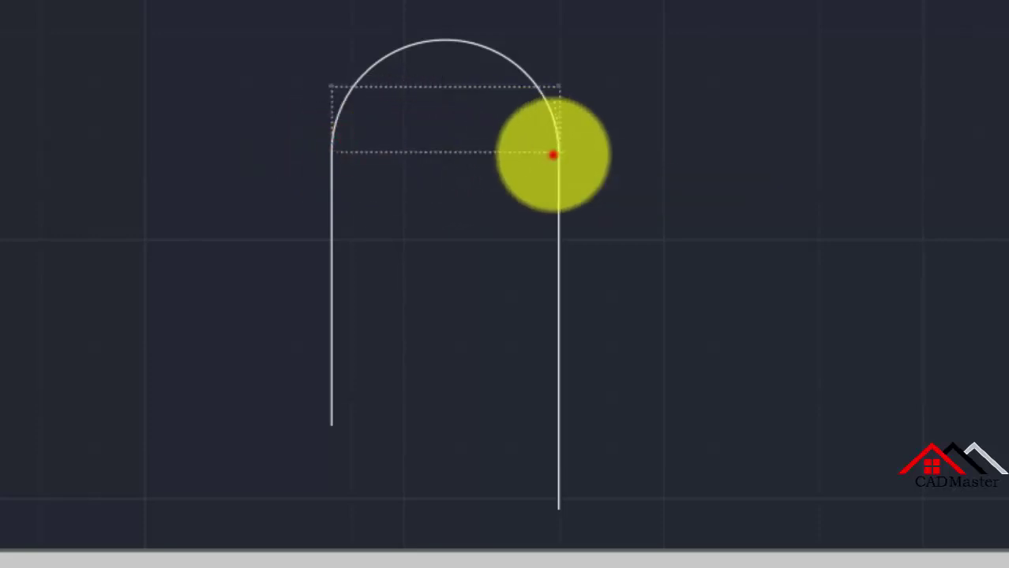
key("Return")
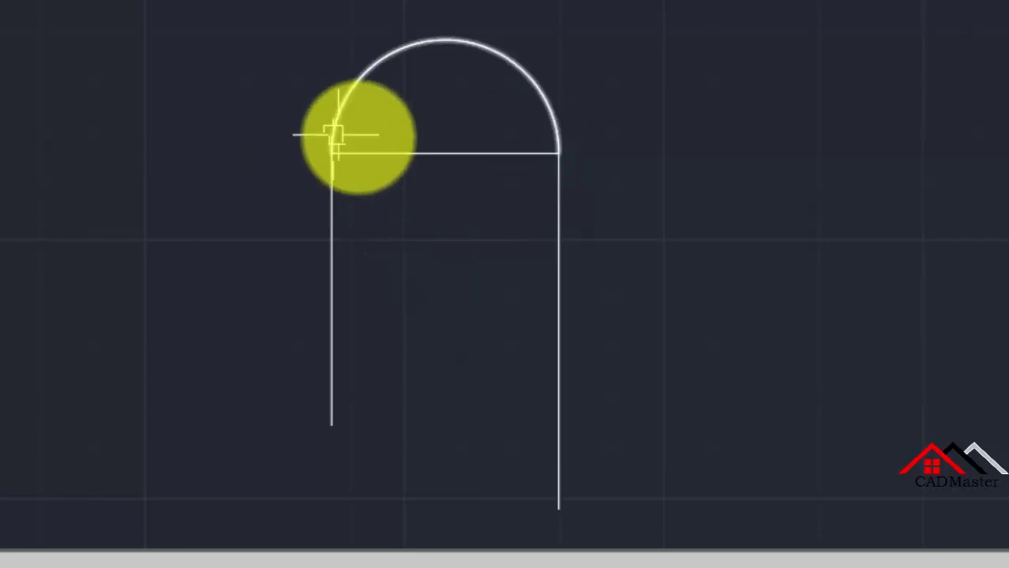
left_click(452, 157)
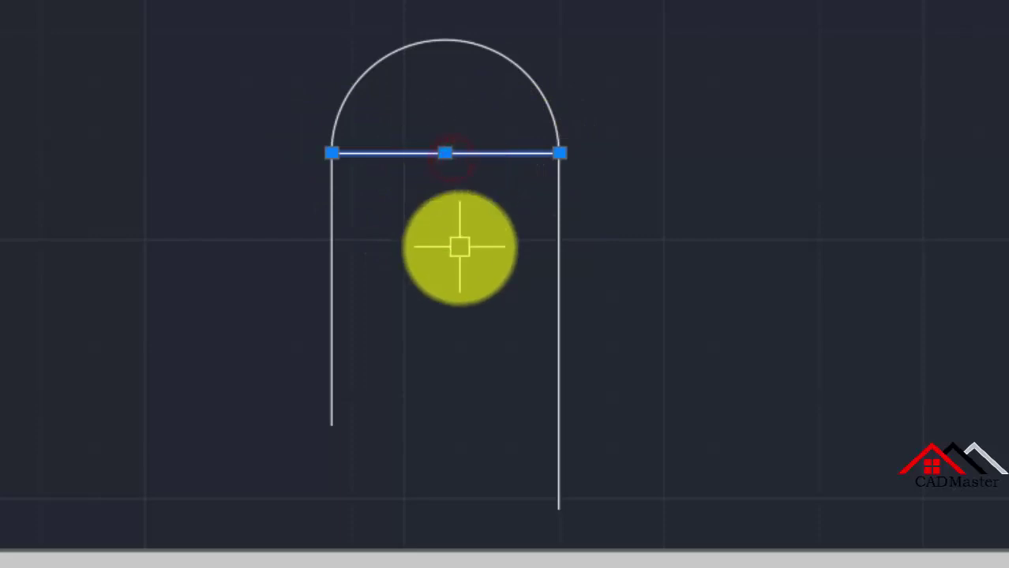
key("Delete")
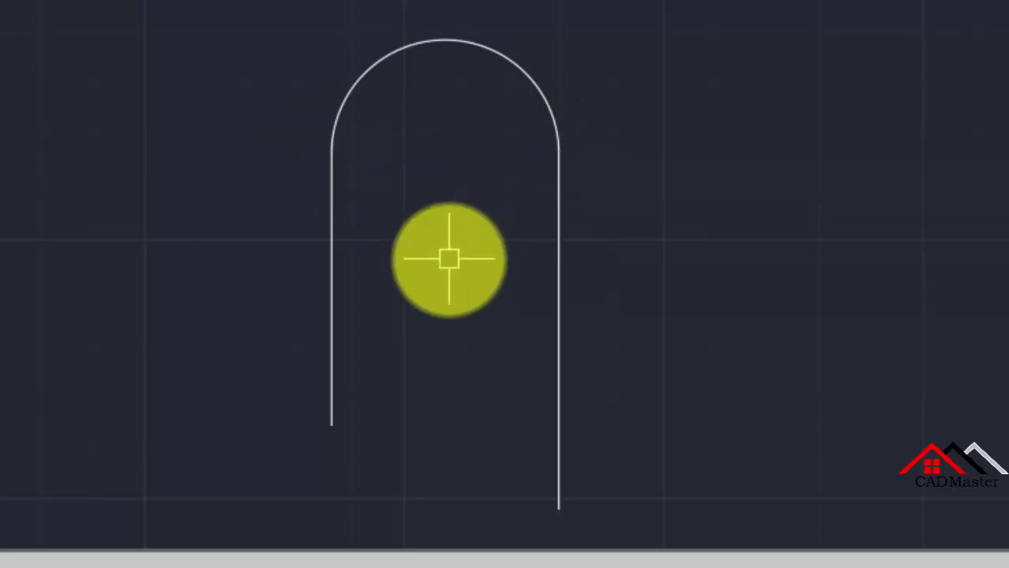
type("f")
key("Return")
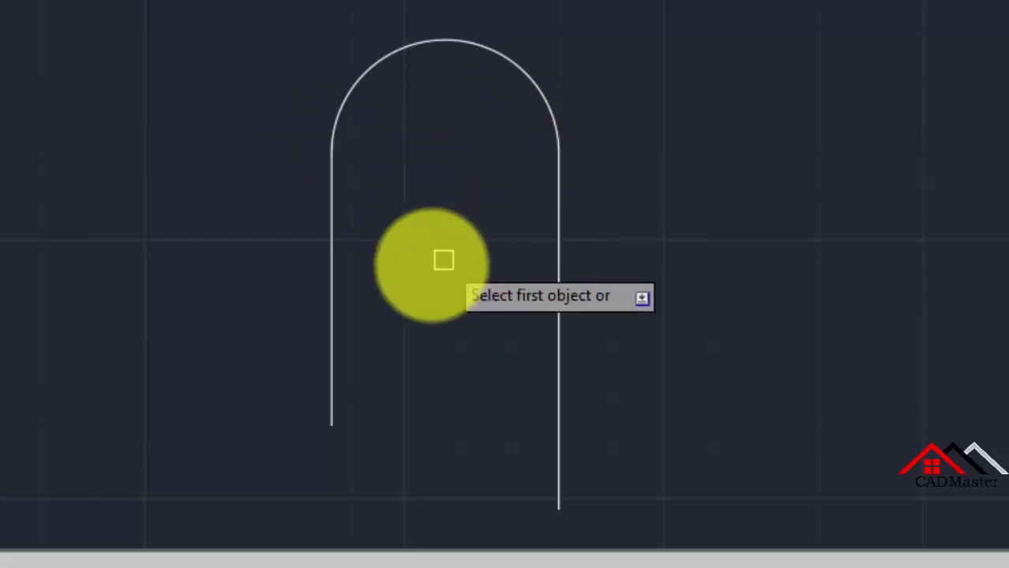
- Join the bottom ends of the slot's left and right lines with a fillet arc
left_click(331, 341)
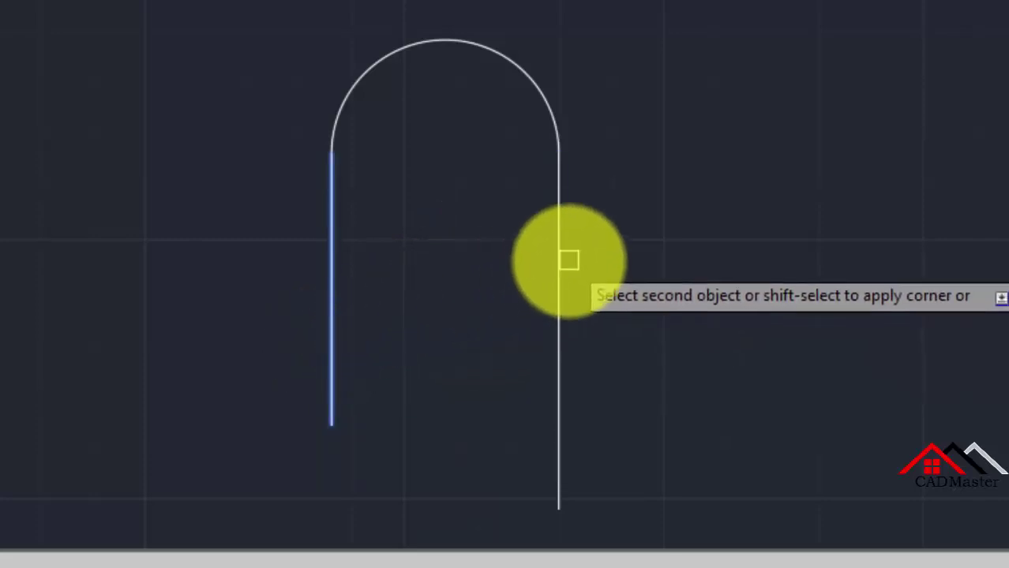
middle_click(563, 296)
middle_click_drag(563, 297, 523, 104)
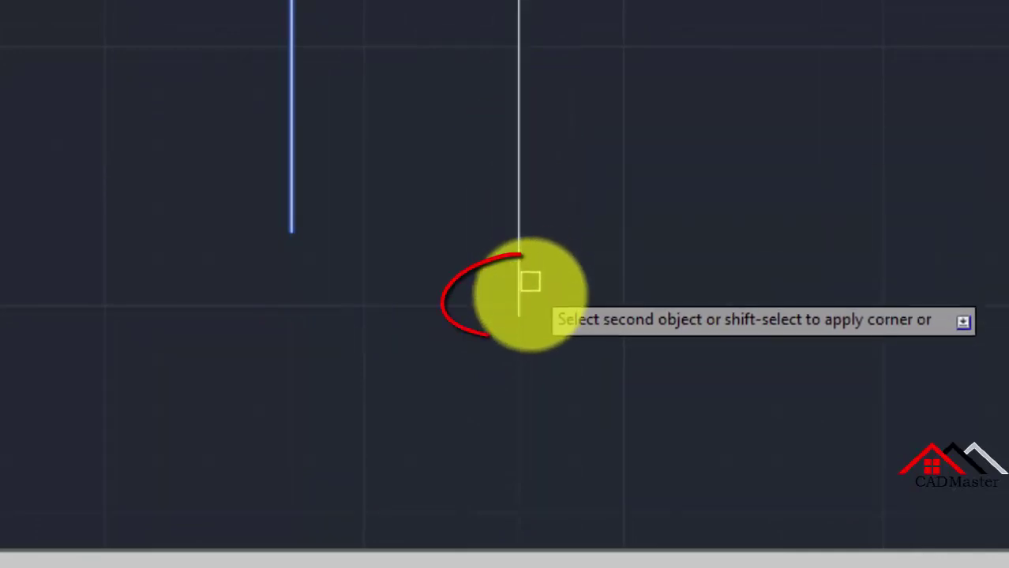
left_click(519, 116)
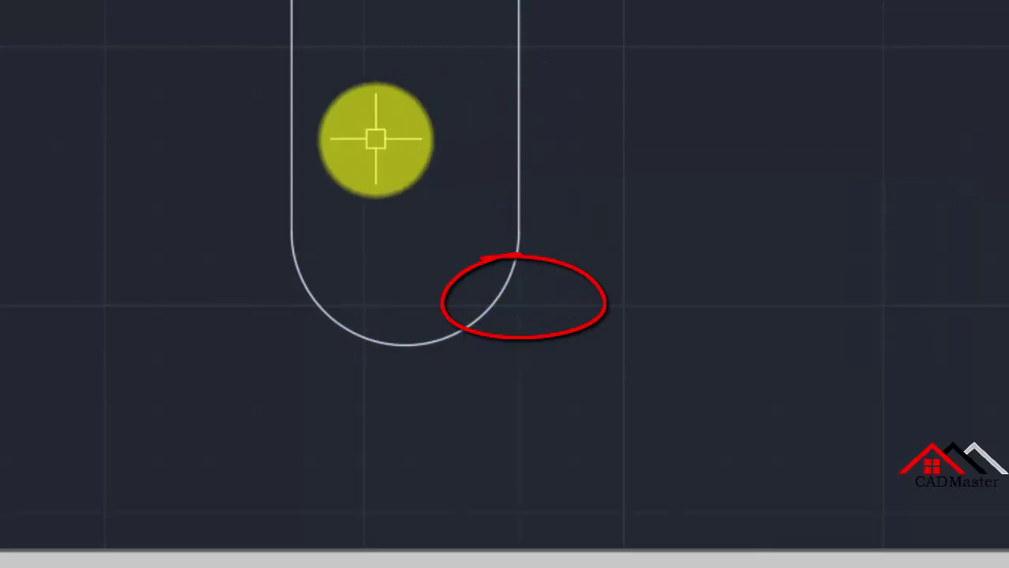
middle_click_drag(373, 135, 378, 236)
left_click(295, 183)
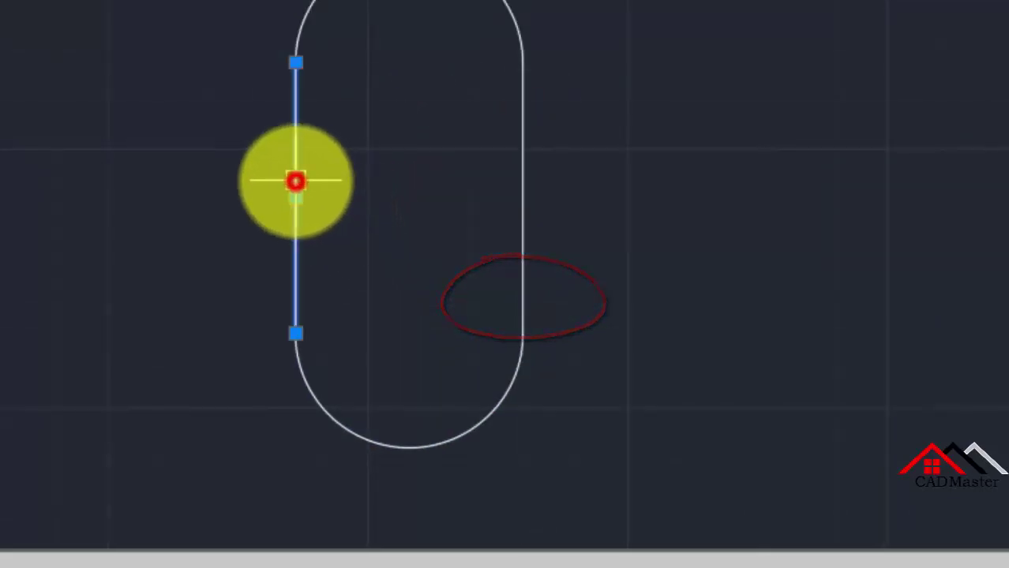
left_click(527, 189)
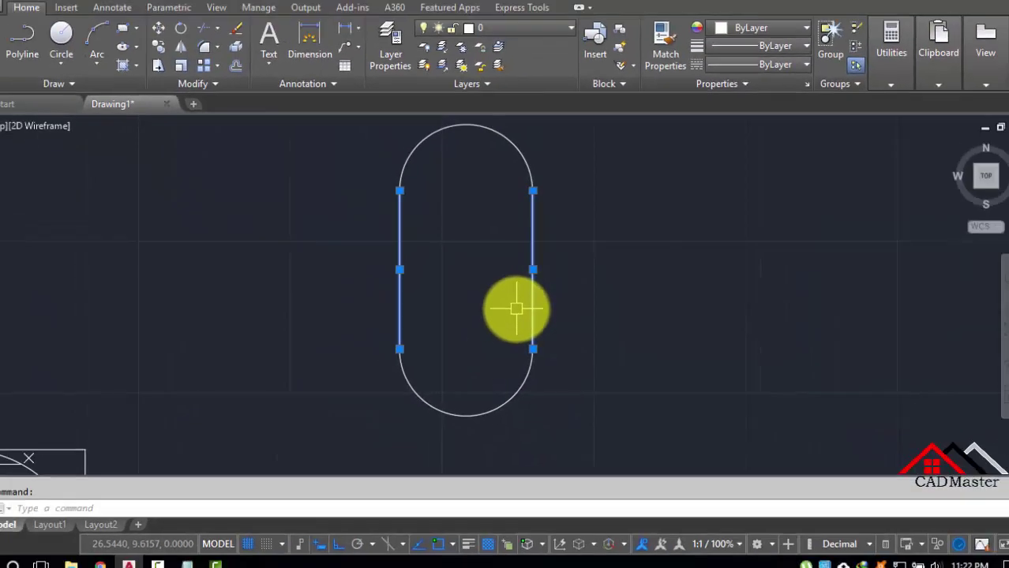
- Clear the selection and Zoom Extents to fit both slots and both corners
key("Escape")
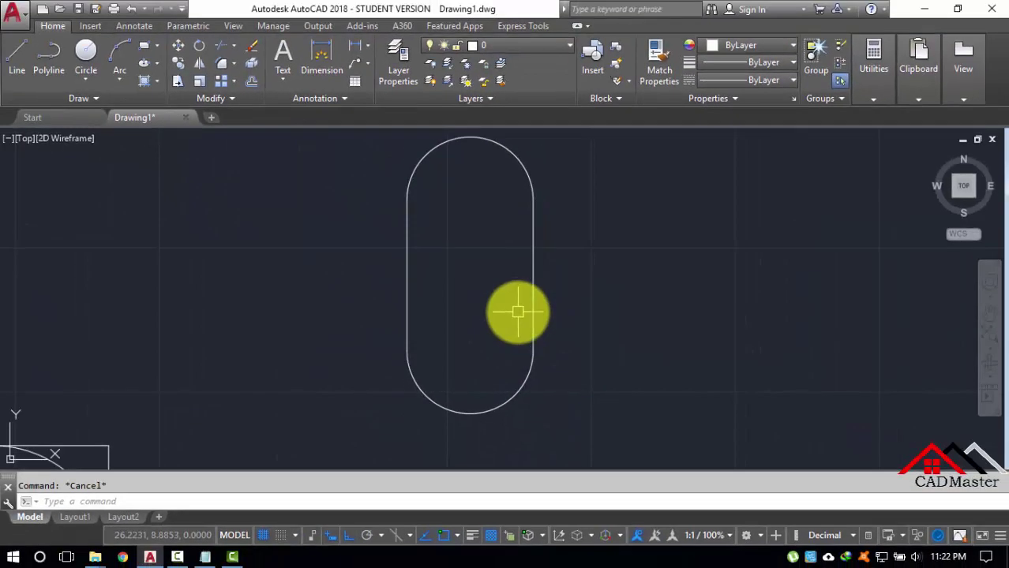
type("z")
key("Return")
type("e")
key("Return")
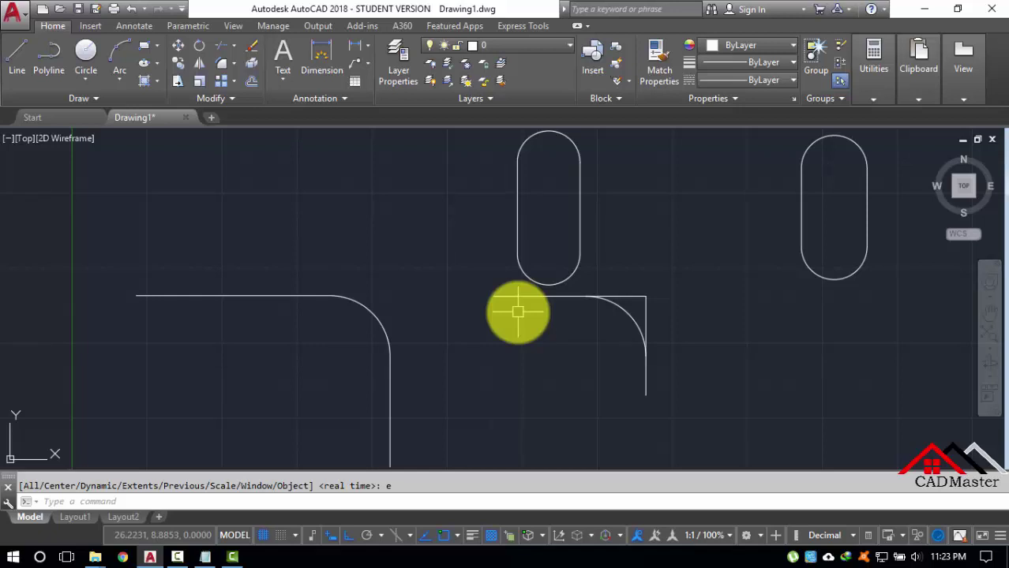
- Draw a new horizontal line and a vertical line with LINE in empty drawing space
type("l")
key("Return")
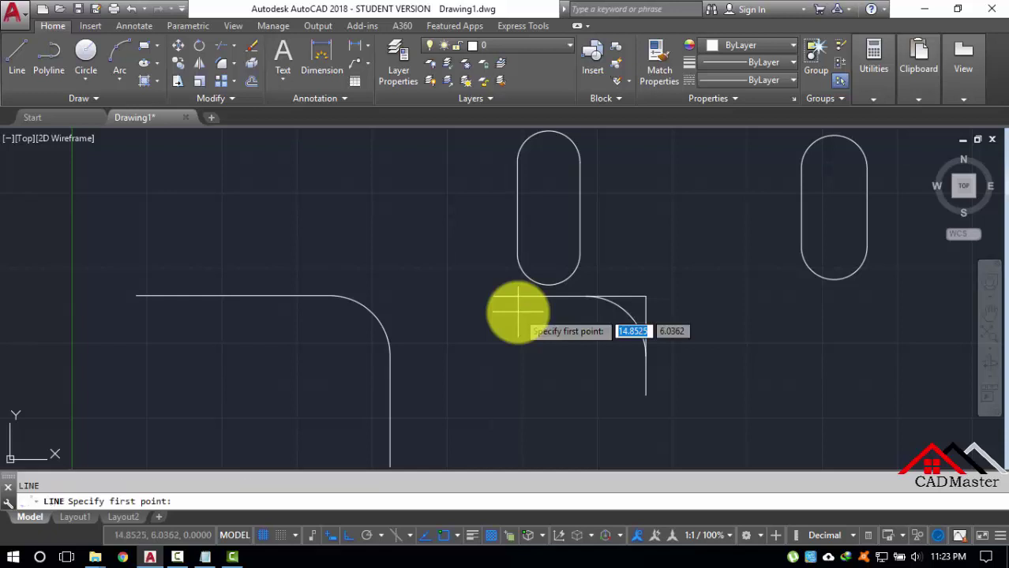
middle_click_drag(630, 300, 318, 367)
left_click(408, 392)
left_click(534, 388)
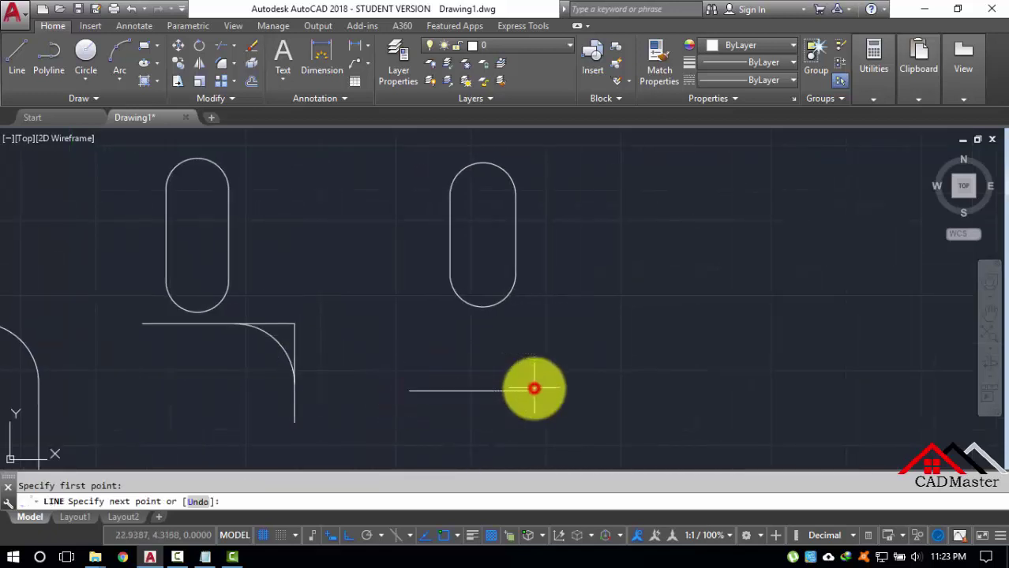
scroll(521, 370, "up", 2)
left_click(514, 355)
key("Escape")
- Grip-stretch the vertical line right and the horizontal line up so they don't touch
left_click(574, 292)
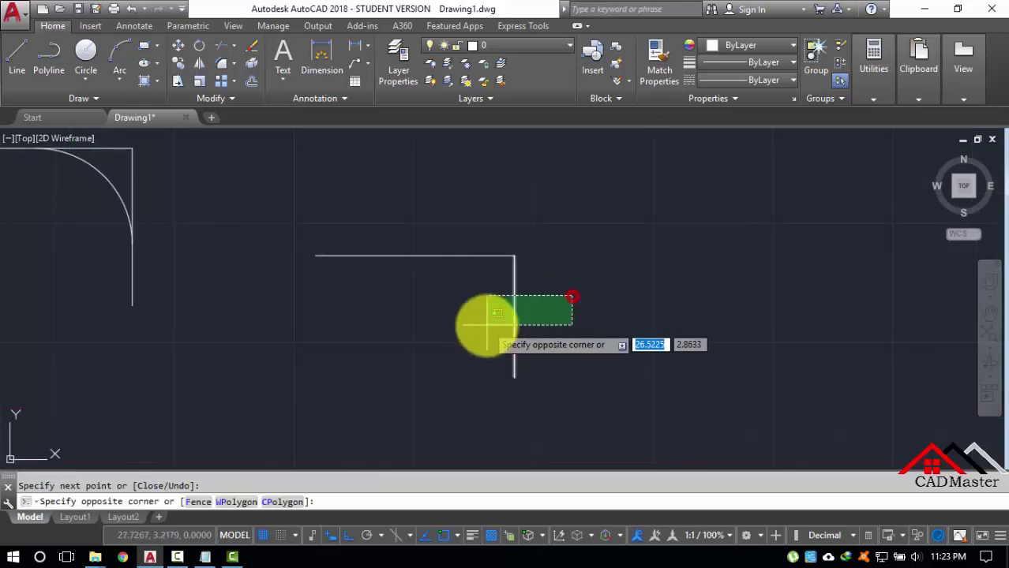
left_click(484, 331)
left_click(513, 316)
left_click(612, 315)
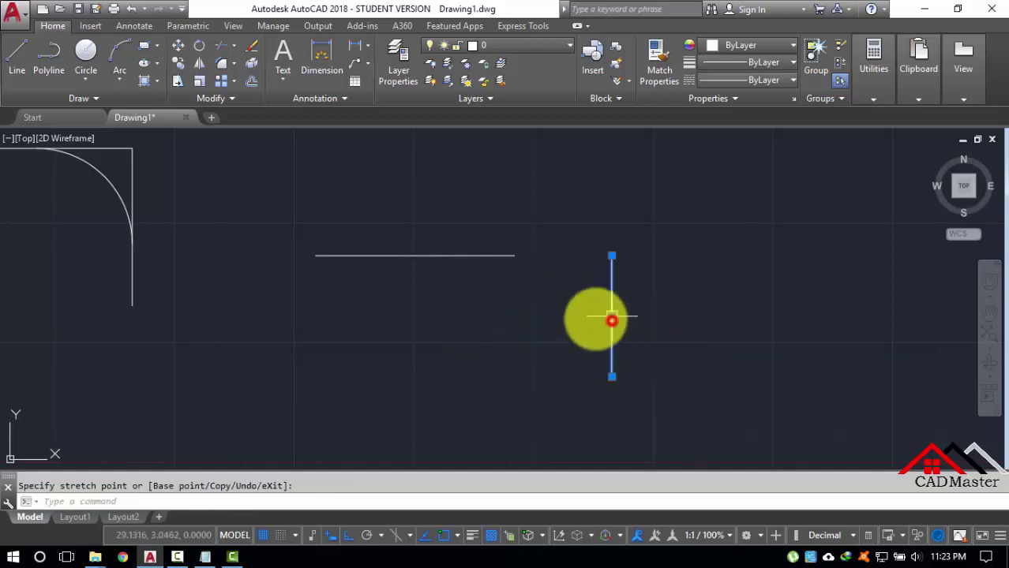
left_click_drag(478, 263, 444, 237)
left_click(414, 255)
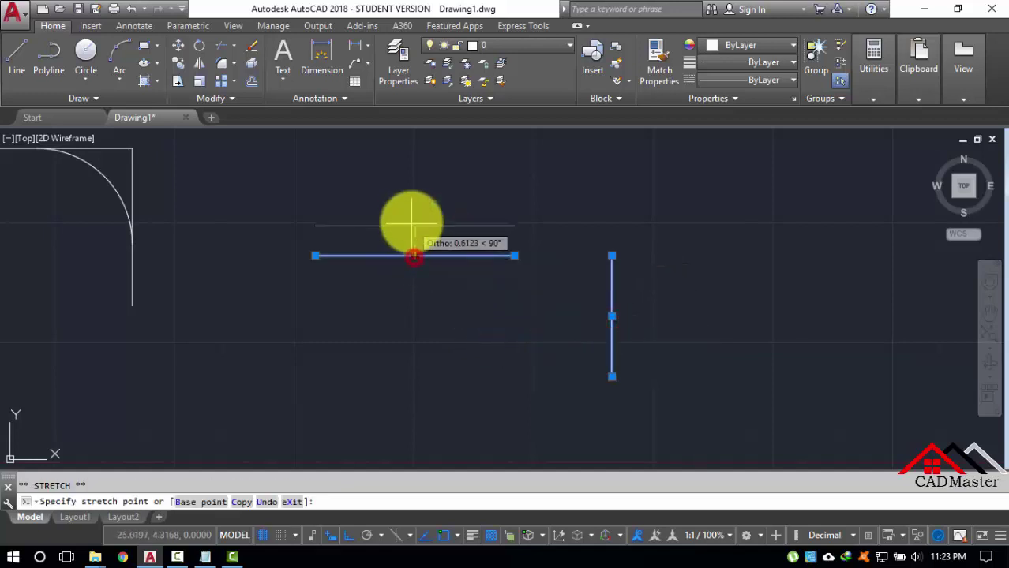
left_click(414, 193)
key("Escape")
- Try filleting the horizontal and vertical lines with a radius of 5
key("Return")
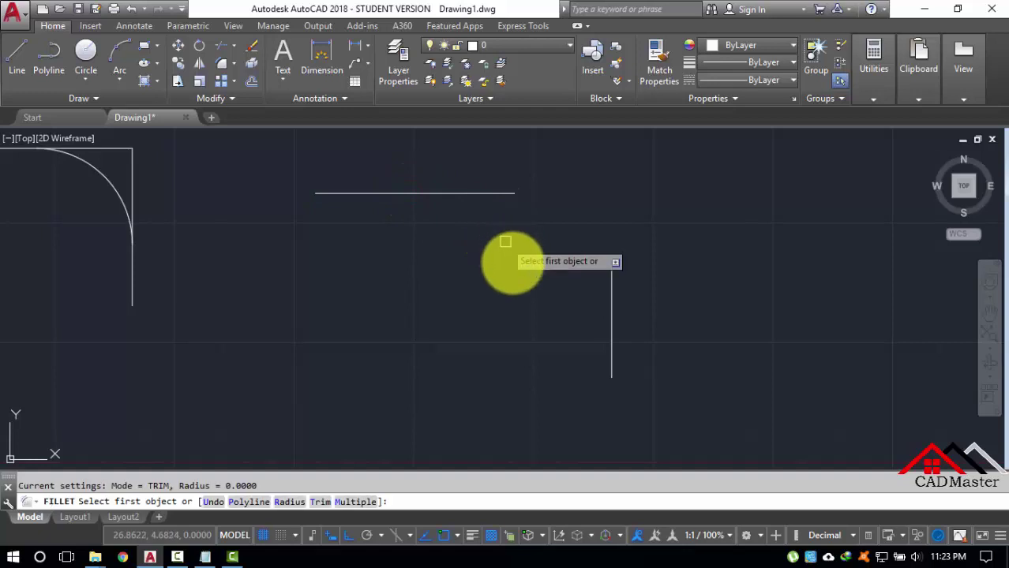
type("r")
key("Return")
type("5")
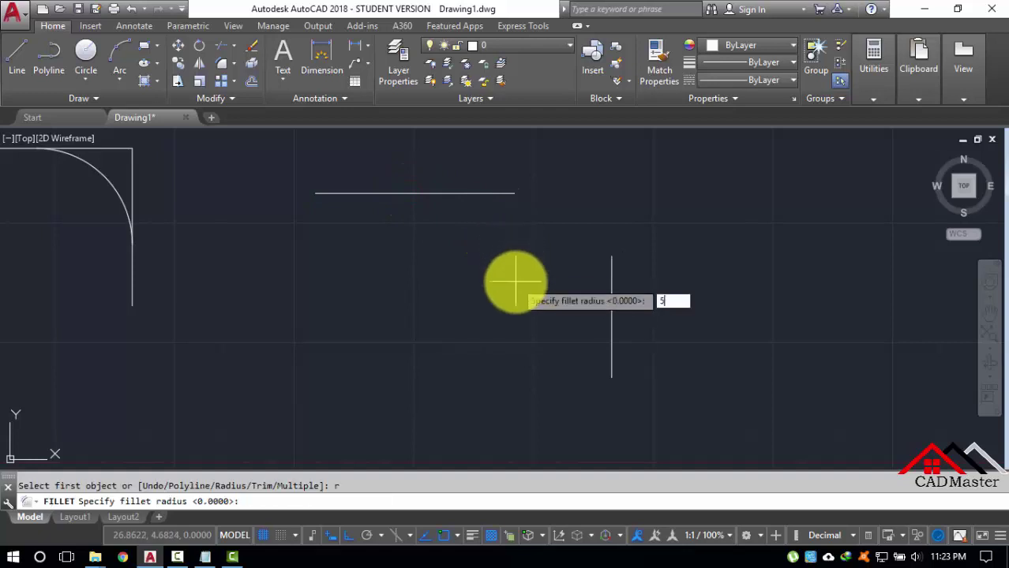
key("Return")
left_click(474, 192)
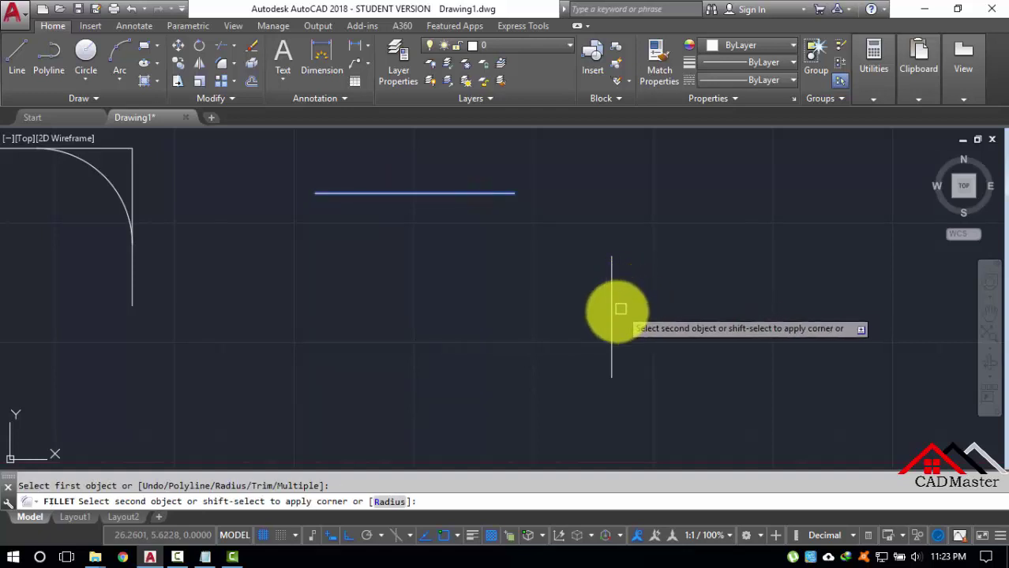
left_click(610, 313)
- Fillet the horizontal and vertical lines with a smaller radius of 2
type("r")
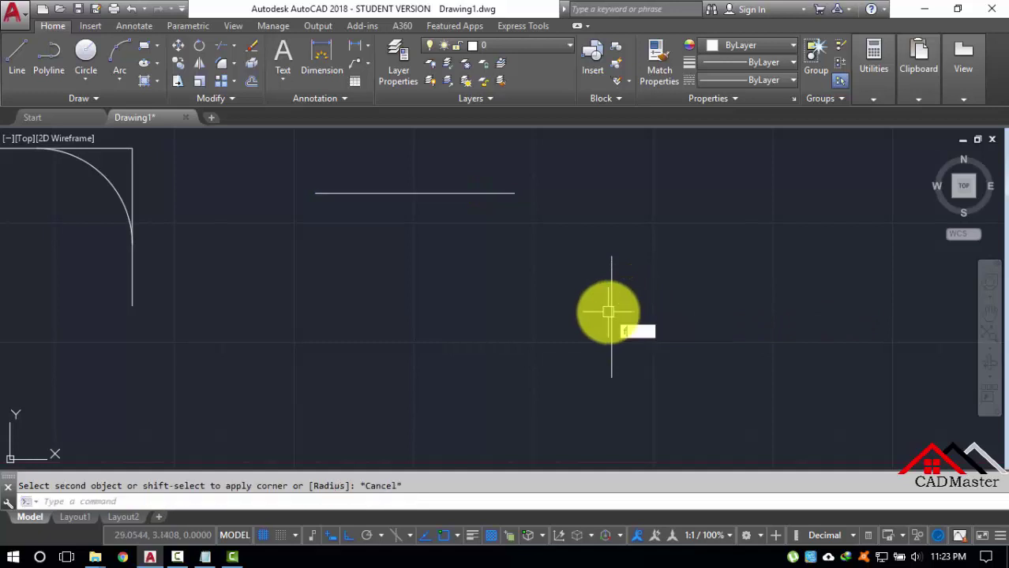
key("Return")
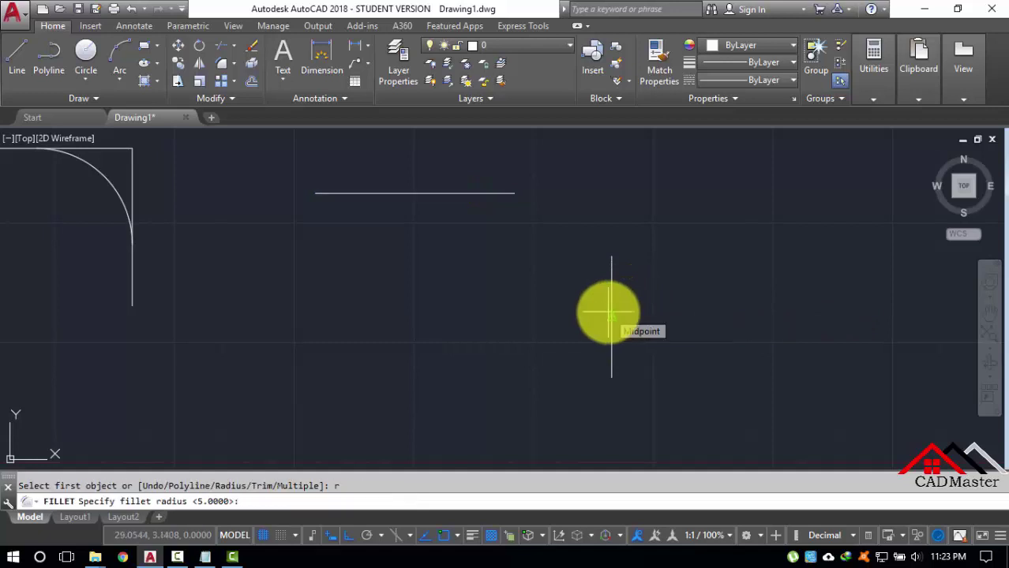
type("2")
key("Return")
left_click(478, 193)
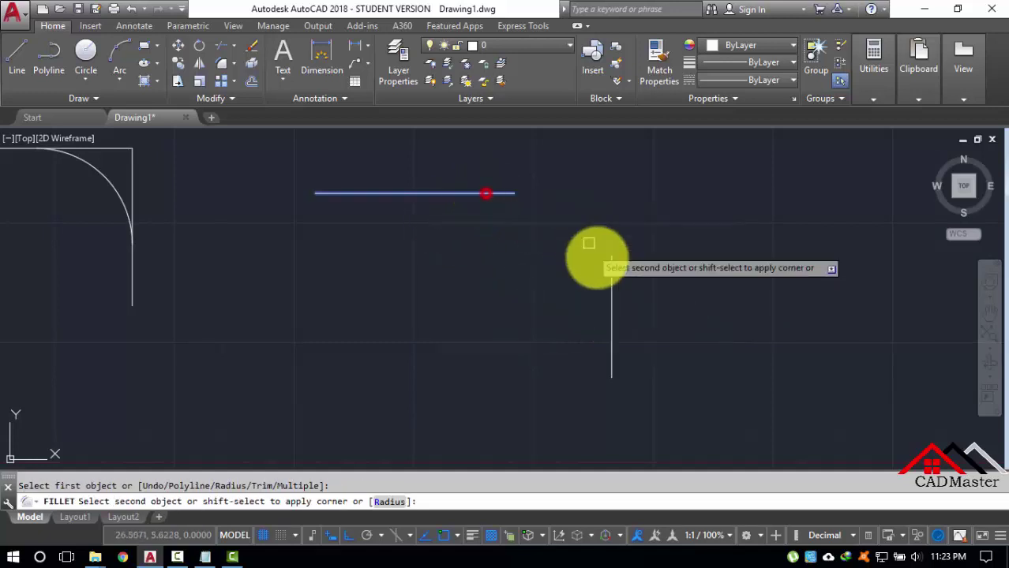
left_click(611, 288)
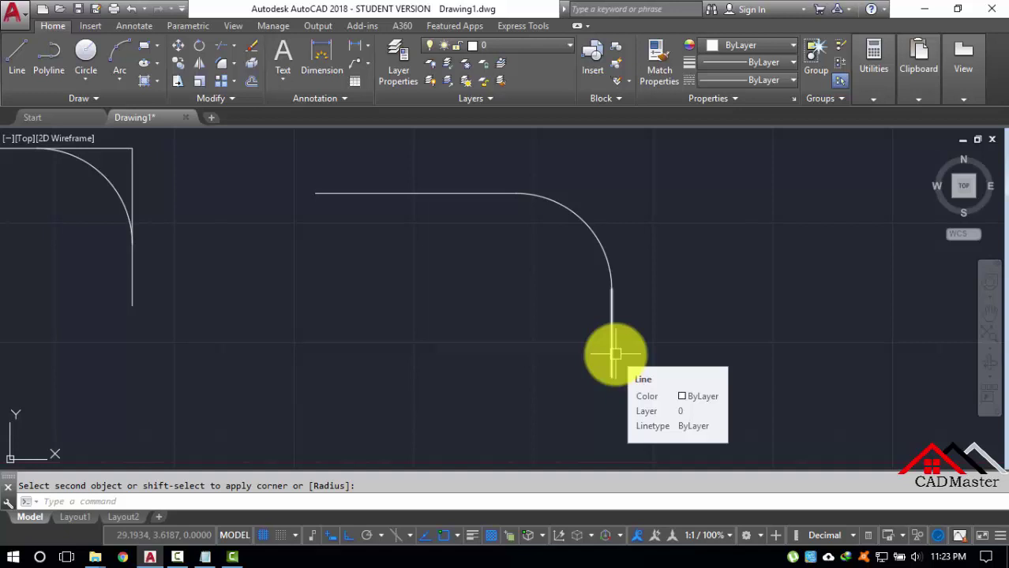
- Zoom to extents to show both slots and all three filleted line pairs
type("z")
key("Return")
type("e")
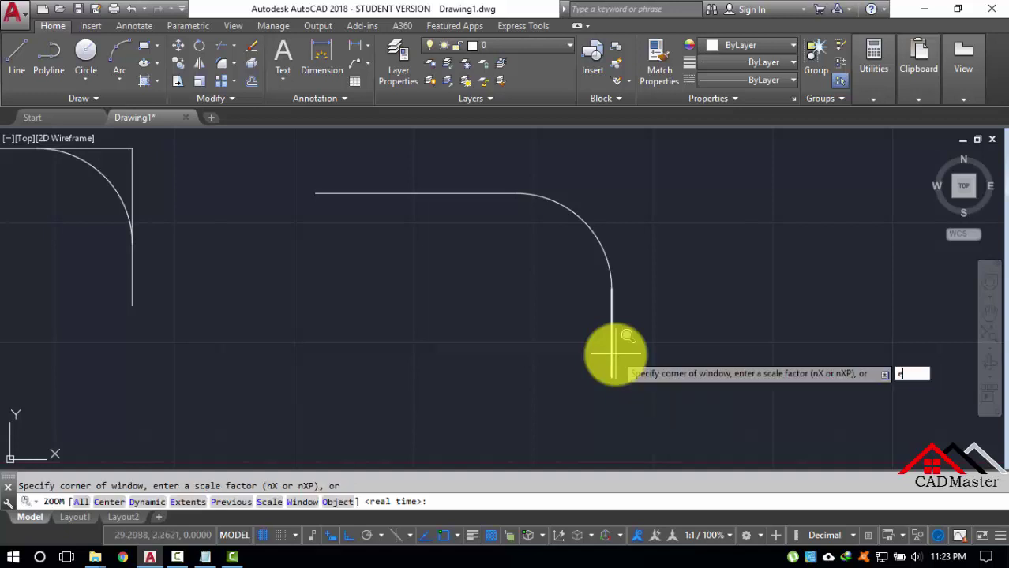
scroll(616, 354, "down", 2)
type("e")
key("Return")
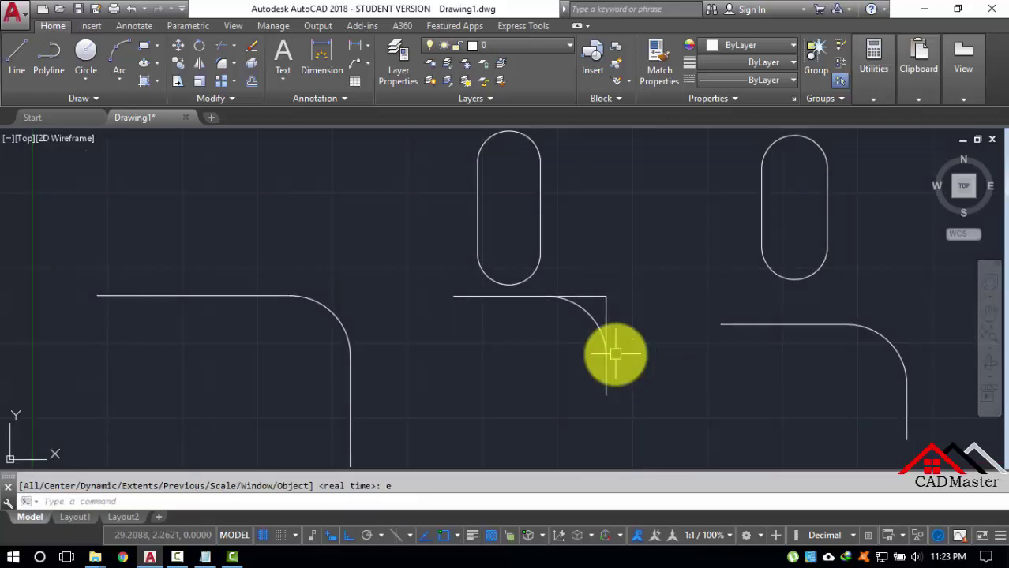